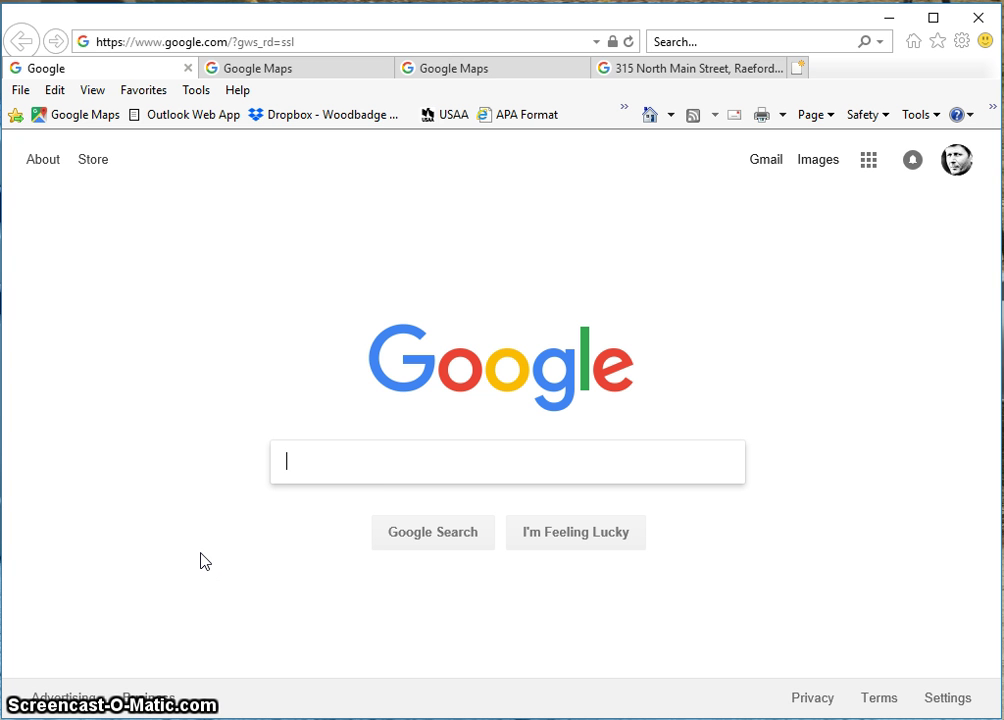
Centre the Google Maps road map on Mackall Auxiliary Airfield and the current-location dot
{"action": "left_click", "coordinate": [259, 70]}
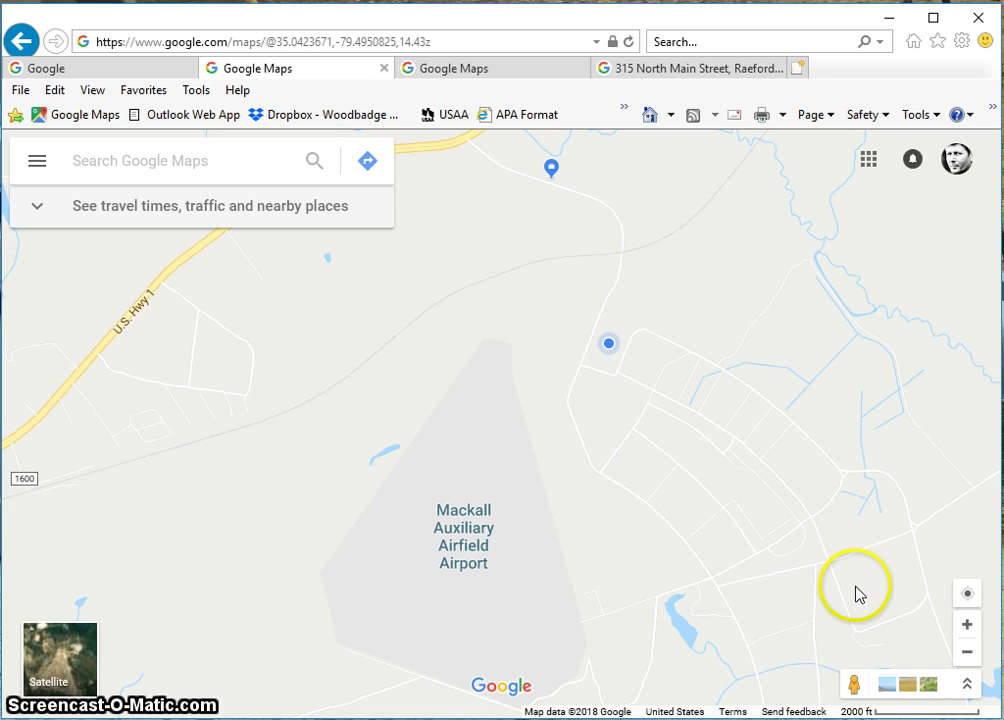
{"action": "left_click", "coordinate": [966, 630]}
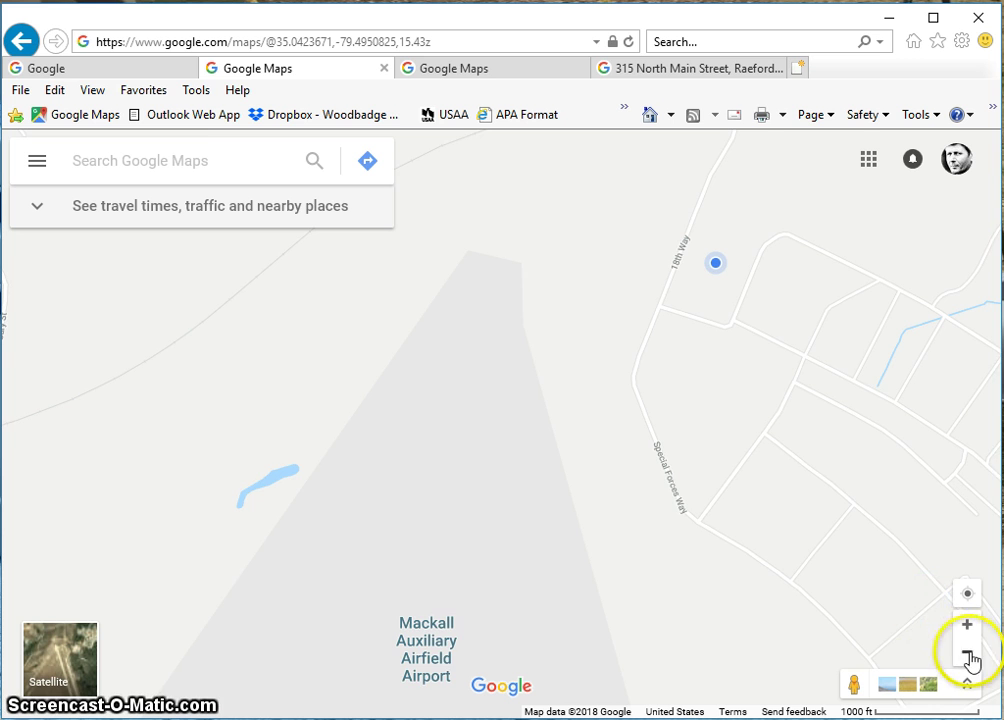
{"action": "left_click", "coordinate": [967, 654]}
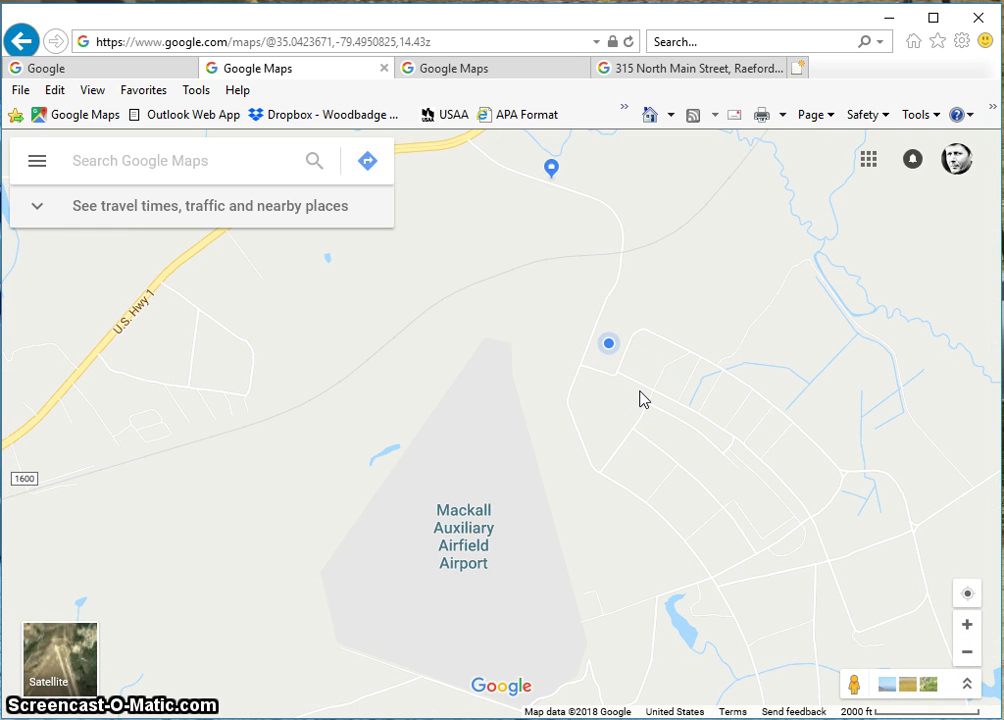
{"action": "scroll", "coordinate": [640, 397], "scroll_direction": "down", "scroll_amount": 3}
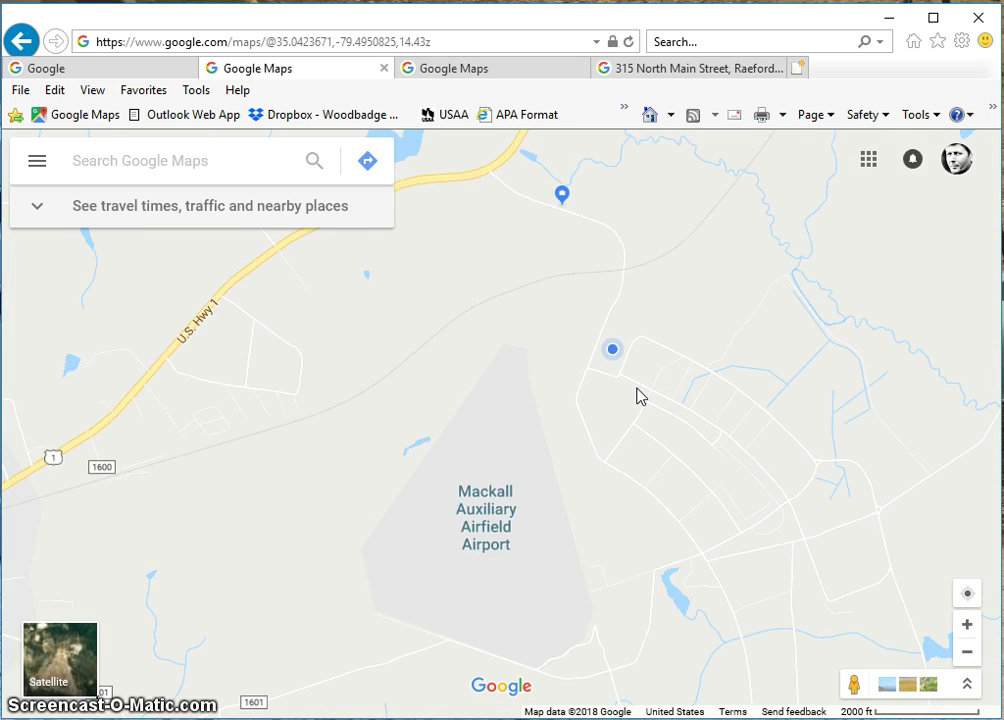
{"action": "scroll", "coordinate": [636, 397], "scroll_direction": "up", "scroll_amount": 1}
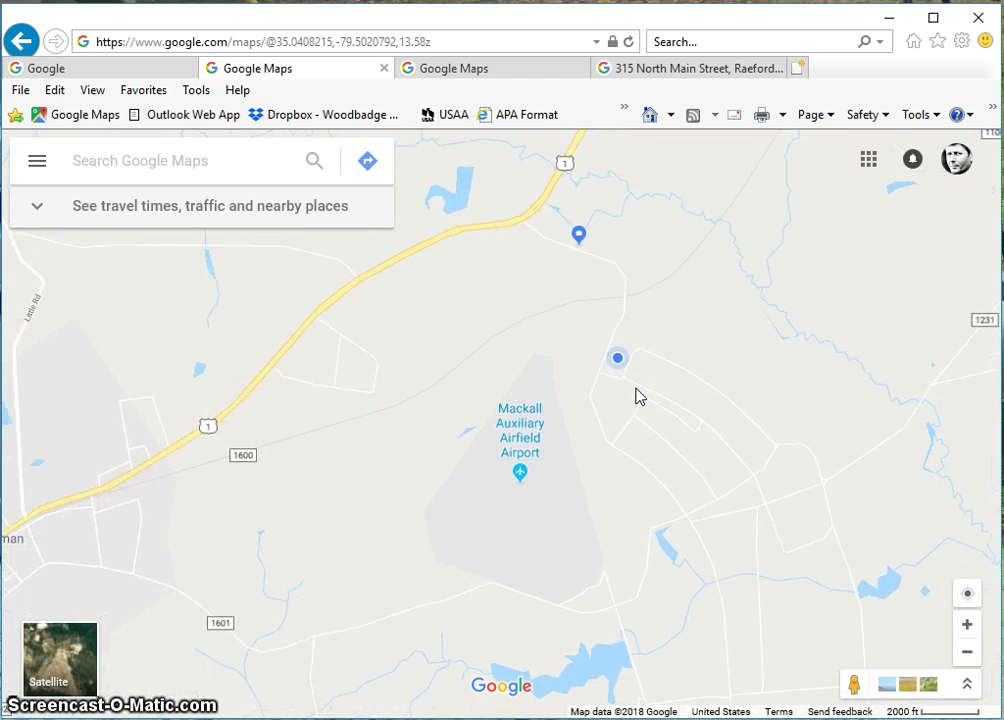
{"action": "left_click_drag", "start_coordinate": [638, 398], "coordinate": [551, 412]}
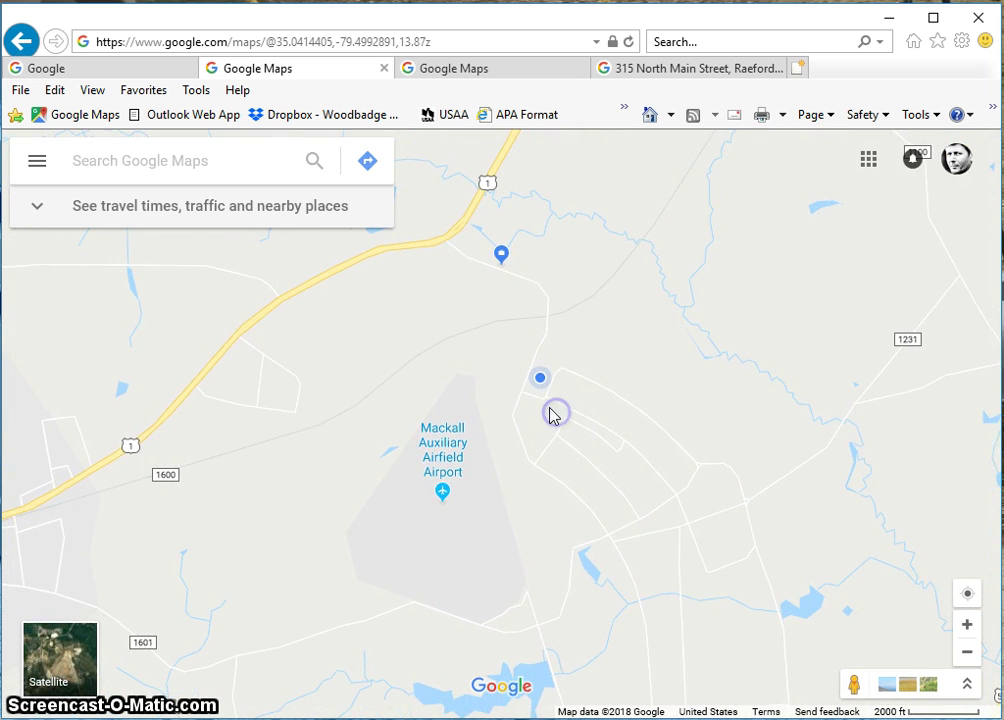
On the Raeford satellite map, open Hoke County Public Library's details (4.1 rating, 12 reviews)
{"action": "left_click", "coordinate": [497, 70]}
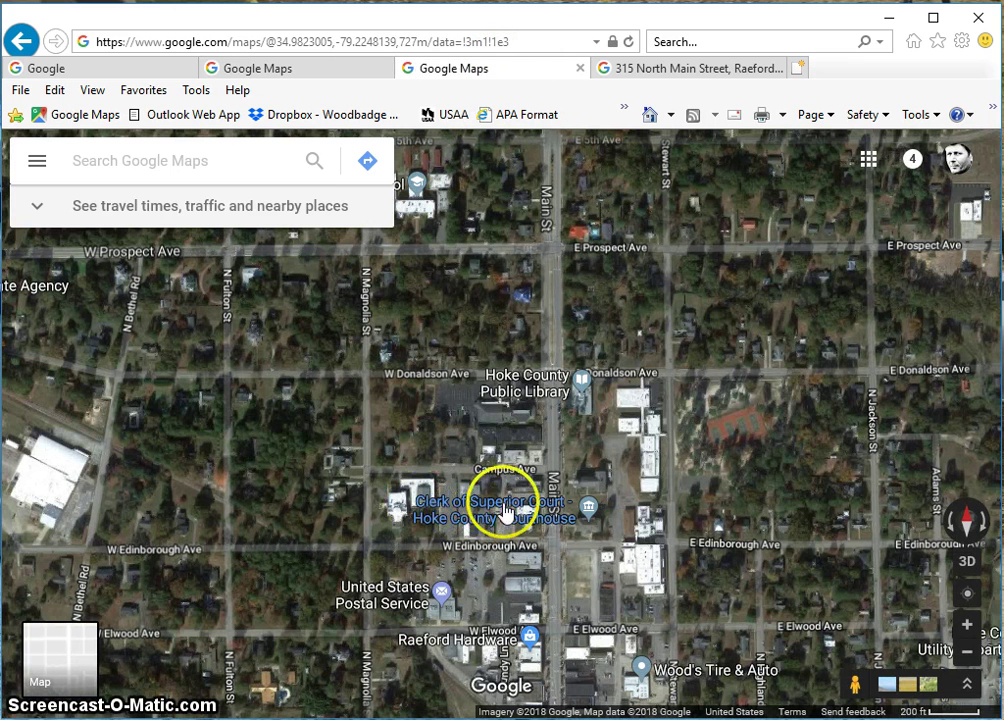
{"action": "mouse_move", "coordinate": [472, 520]}
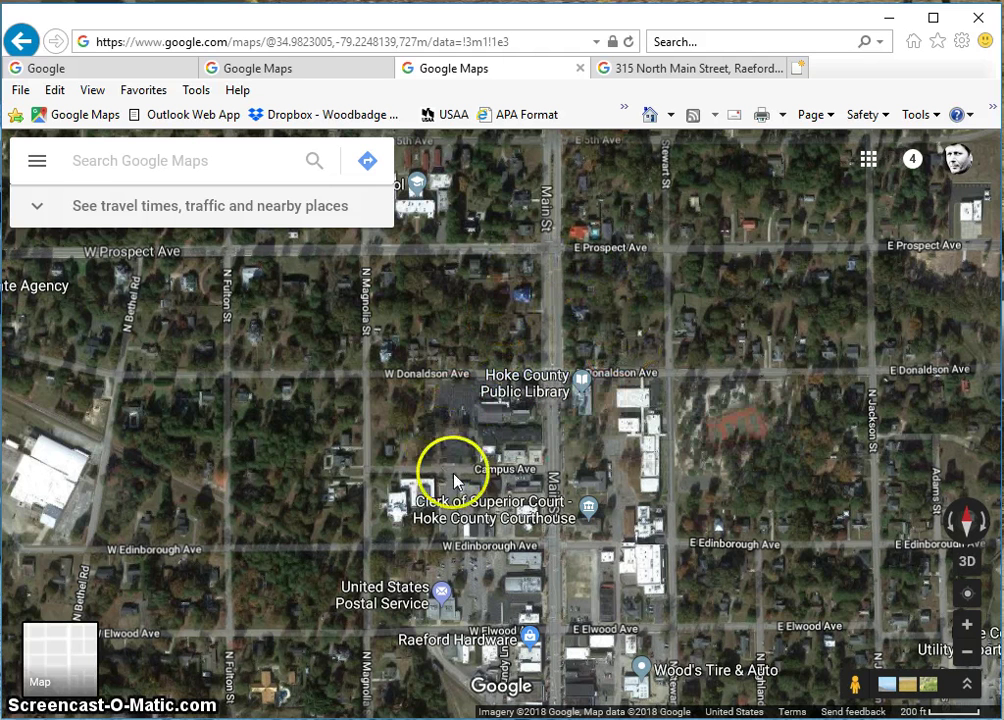
{"action": "left_click", "coordinate": [514, 383]}
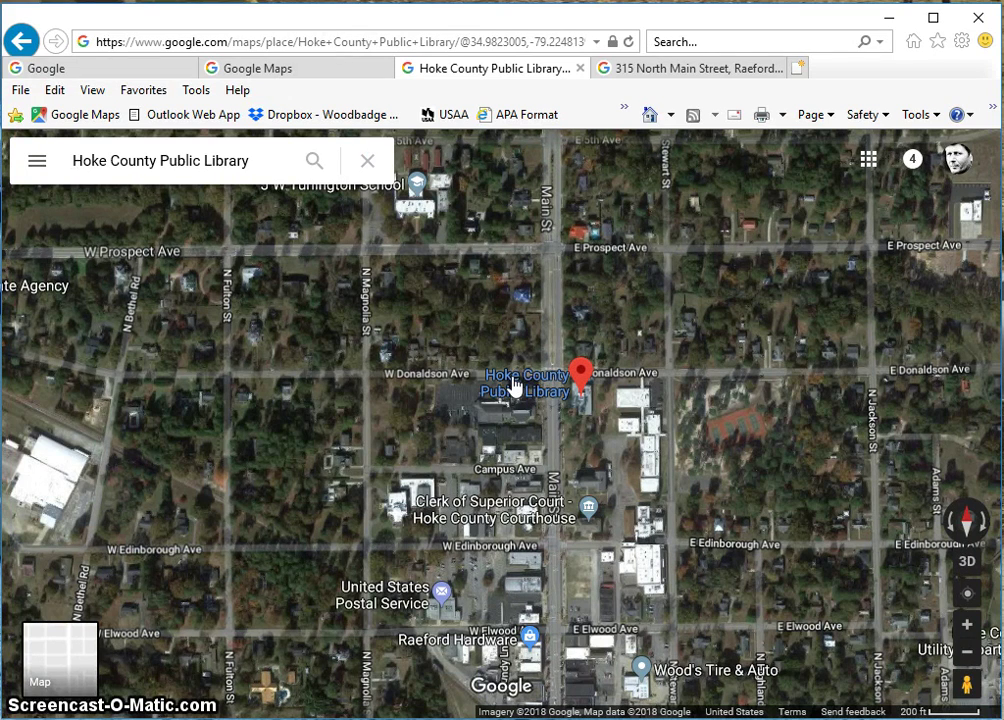
{"action": "left_click", "coordinate": [505, 381]}
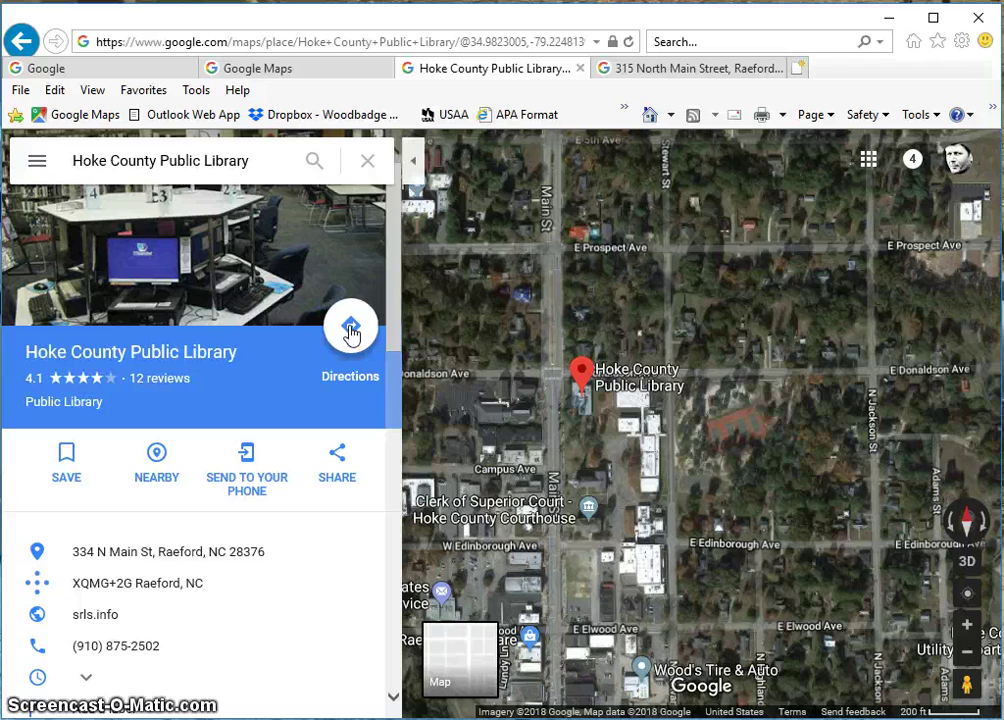
Review driving routes to Hoke County Public Library, then close directions and clear the search
{"action": "left_click", "coordinate": [350, 330]}
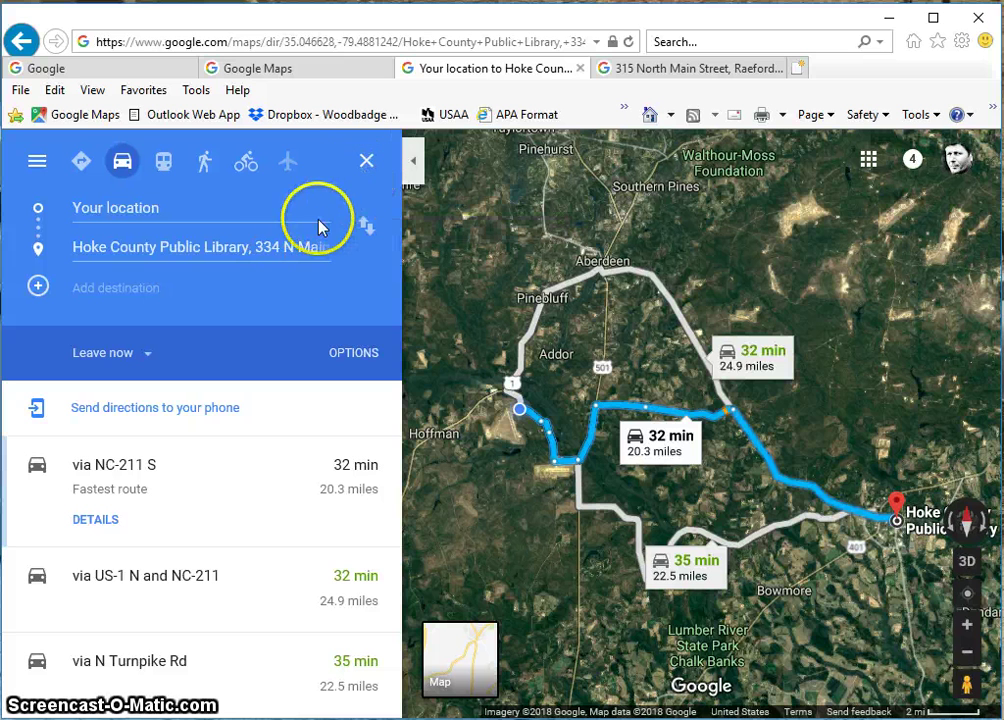
{"action": "left_click", "coordinate": [366, 166]}
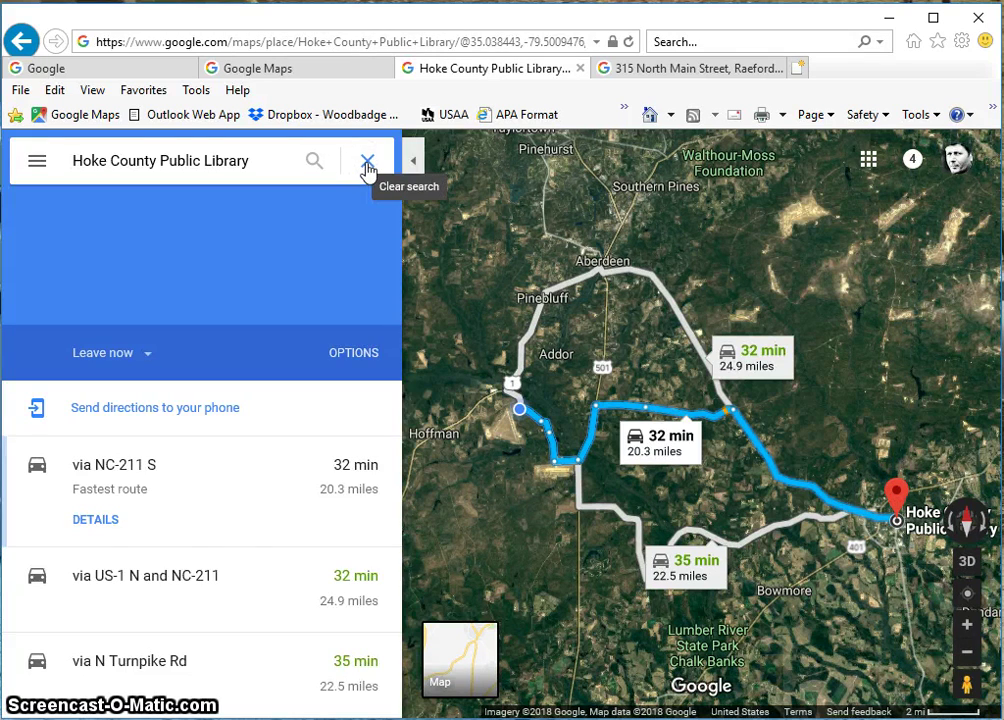
{"action": "left_click", "coordinate": [367, 164]}
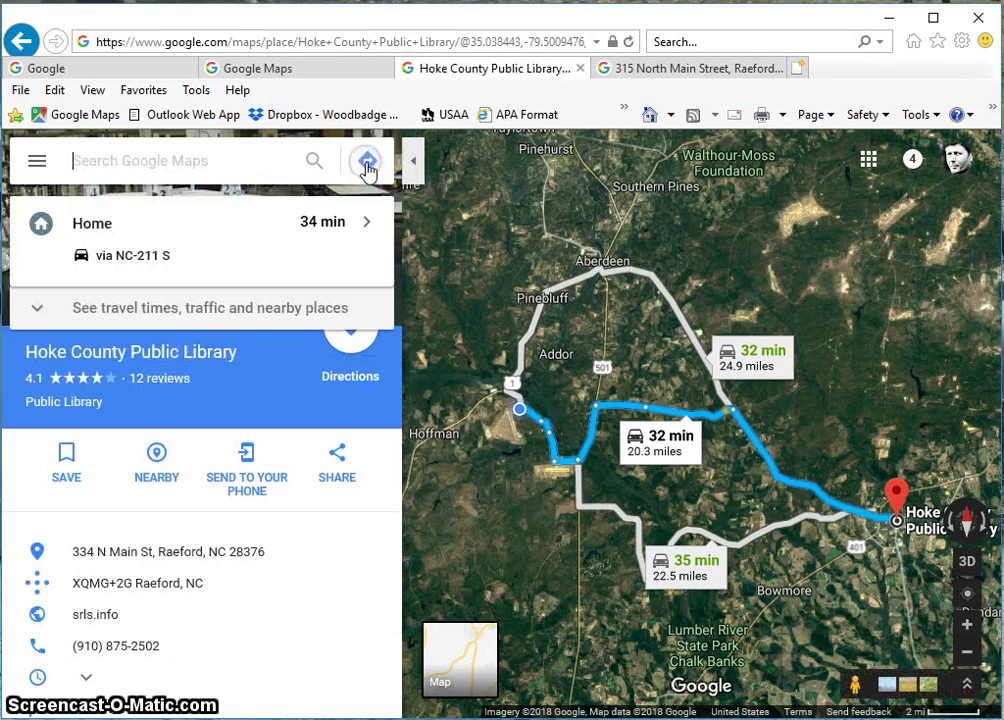
{"action": "left_click", "coordinate": [208, 480]}
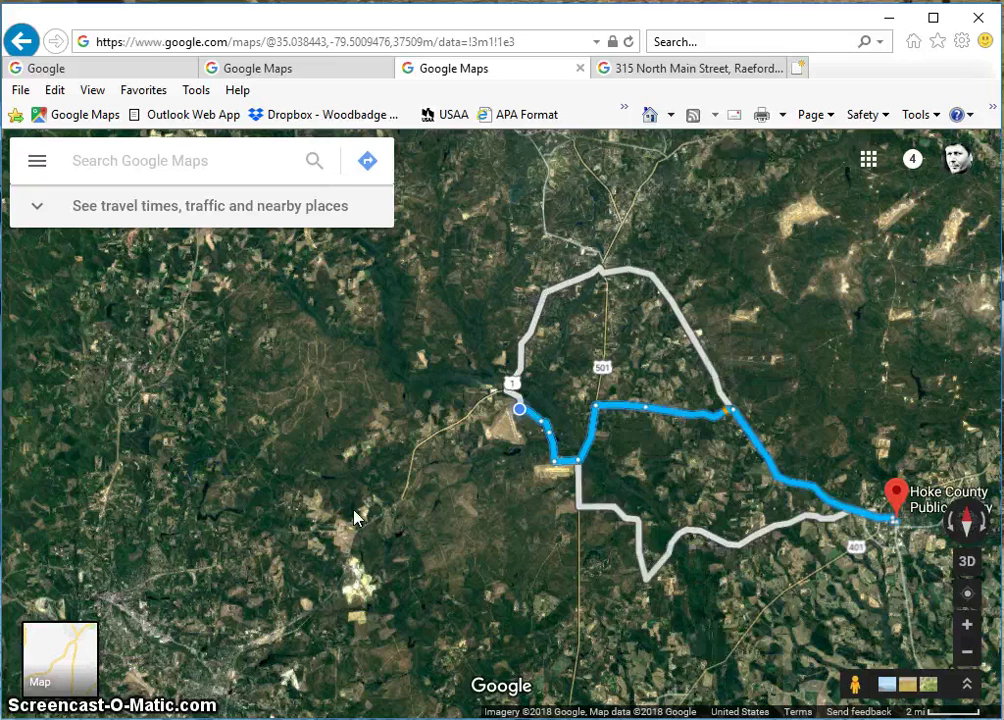
Pan and zoom the satellite map in on downtown Raeford
{"action": "mouse_move", "coordinate": [840, 538]}
{"action": "left_mouse_down"}
{"action": "mouse_move", "coordinate": [455, 475]}
{"action": "mouse_move", "coordinate": [380, 474]}
{"action": "left_mouse_up"}
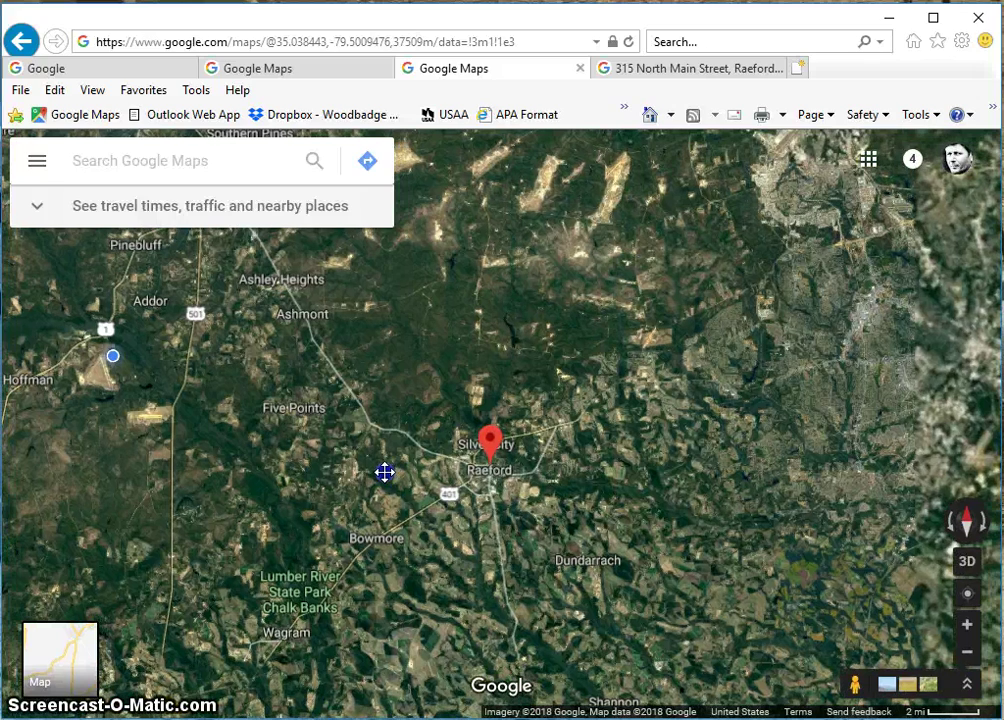
{"action": "left_click", "coordinate": [494, 463]}
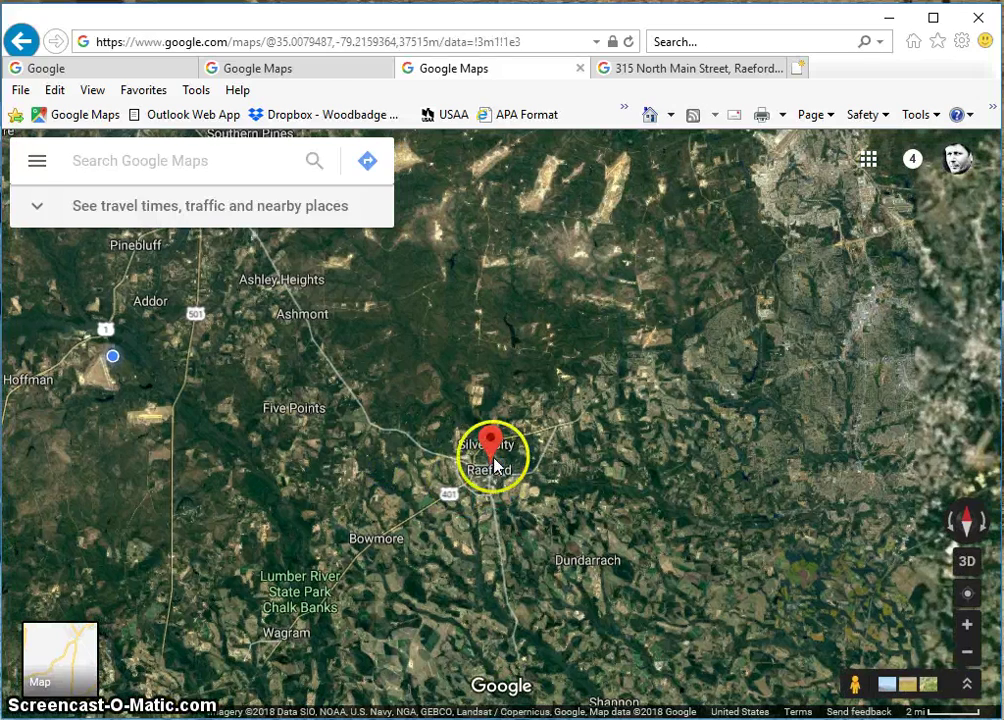
{"action": "scroll", "coordinate": [494, 461], "scroll_direction": "up", "scroll_amount": 3}
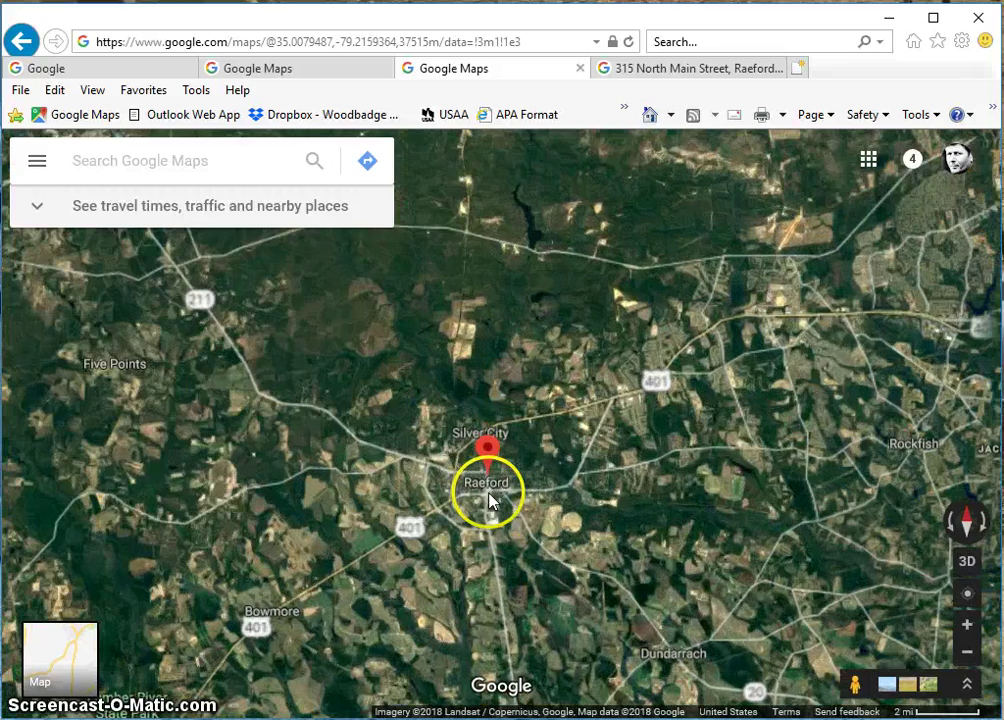
{"action": "scroll", "coordinate": [488, 503], "scroll_direction": "up", "scroll_amount": 5}
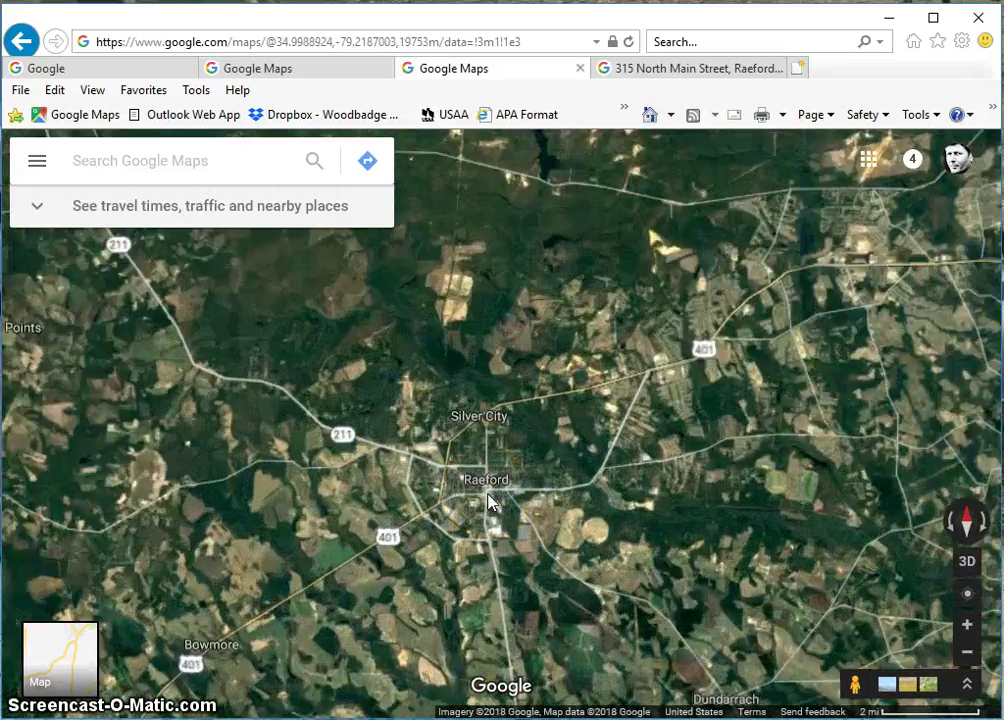
{"action": "scroll", "coordinate": [480, 468], "scroll_direction": "up", "scroll_amount": 5}
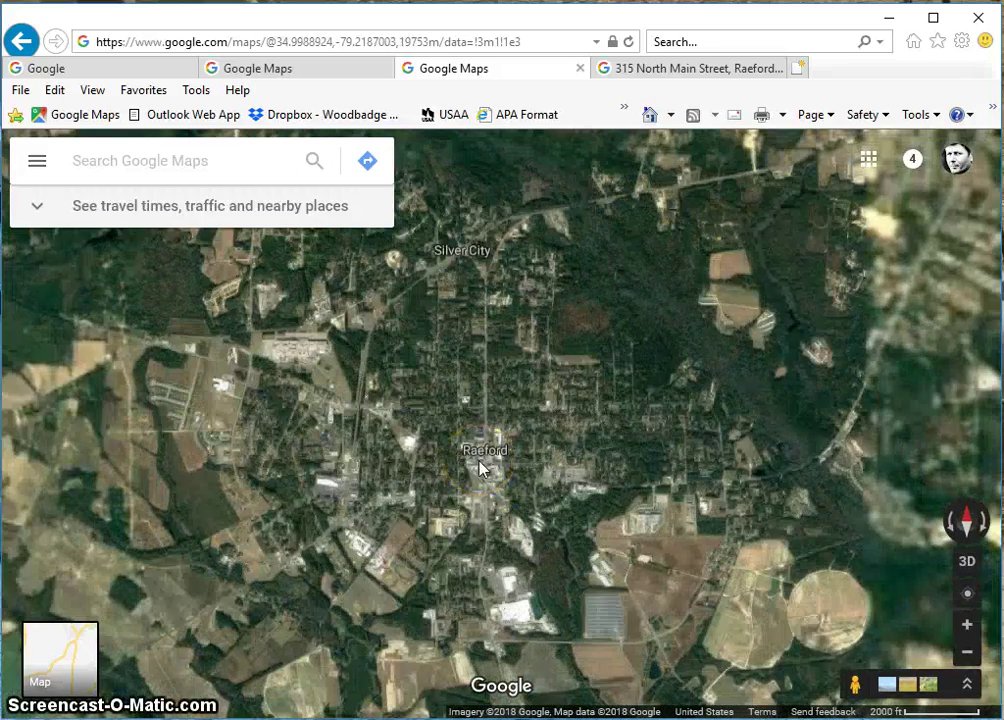
{"action": "scroll", "coordinate": [480, 468], "scroll_direction": "up", "scroll_amount": 2}
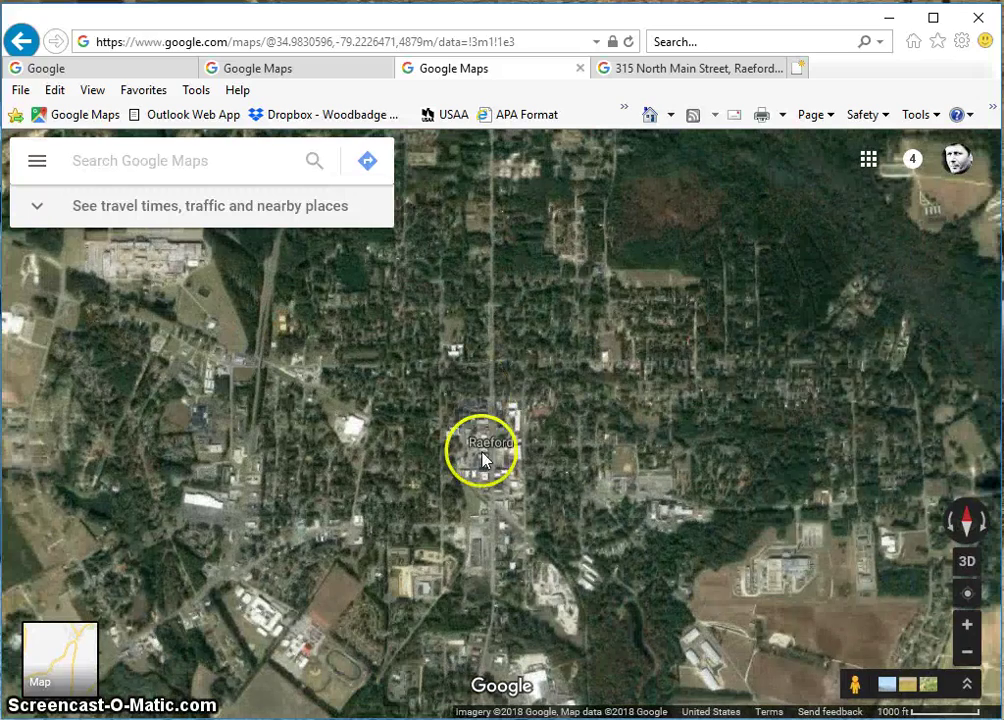
{"action": "scroll", "coordinate": [482, 478], "scroll_direction": "up", "scroll_amount": 2}
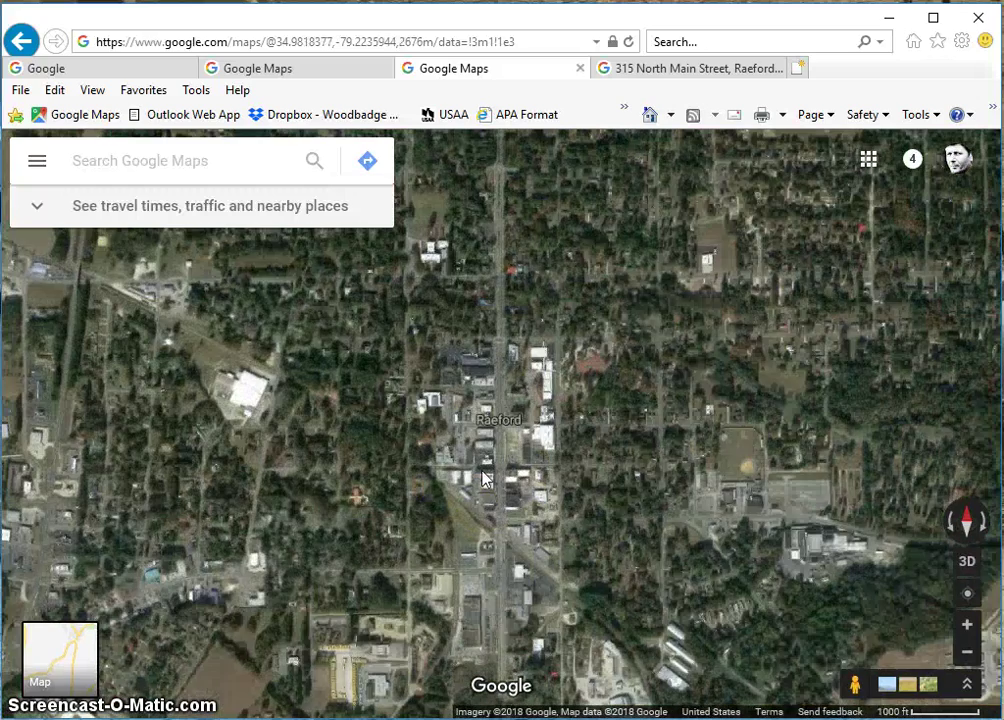
{"action": "scroll", "coordinate": [482, 478], "scroll_direction": "up", "scroll_amount": 1}
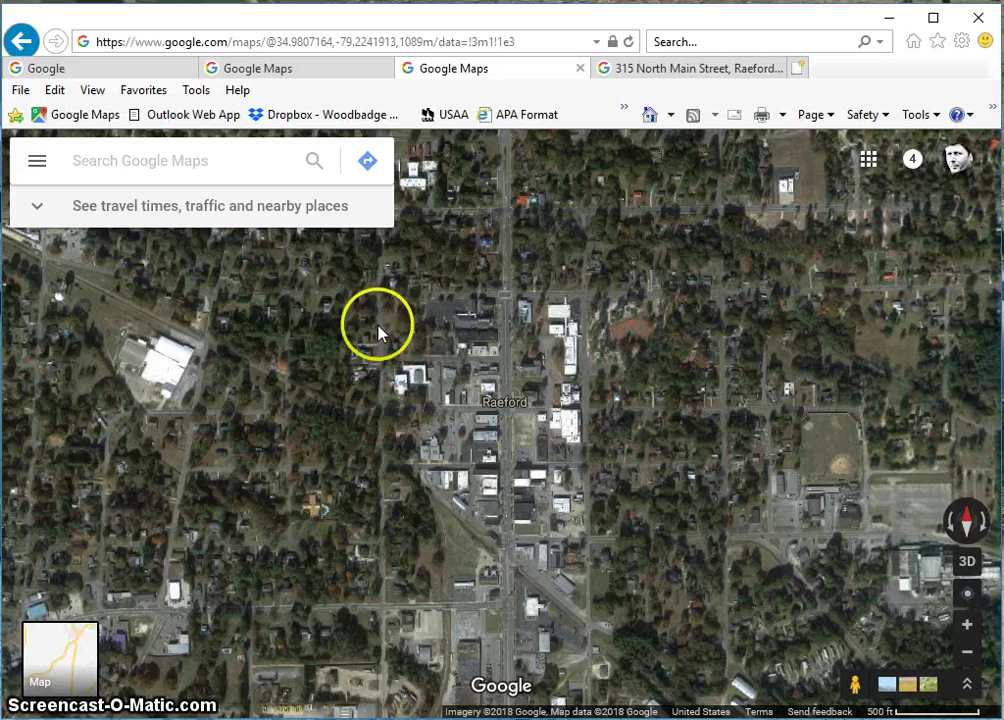
{"action": "left_click", "coordinate": [367, 166]}
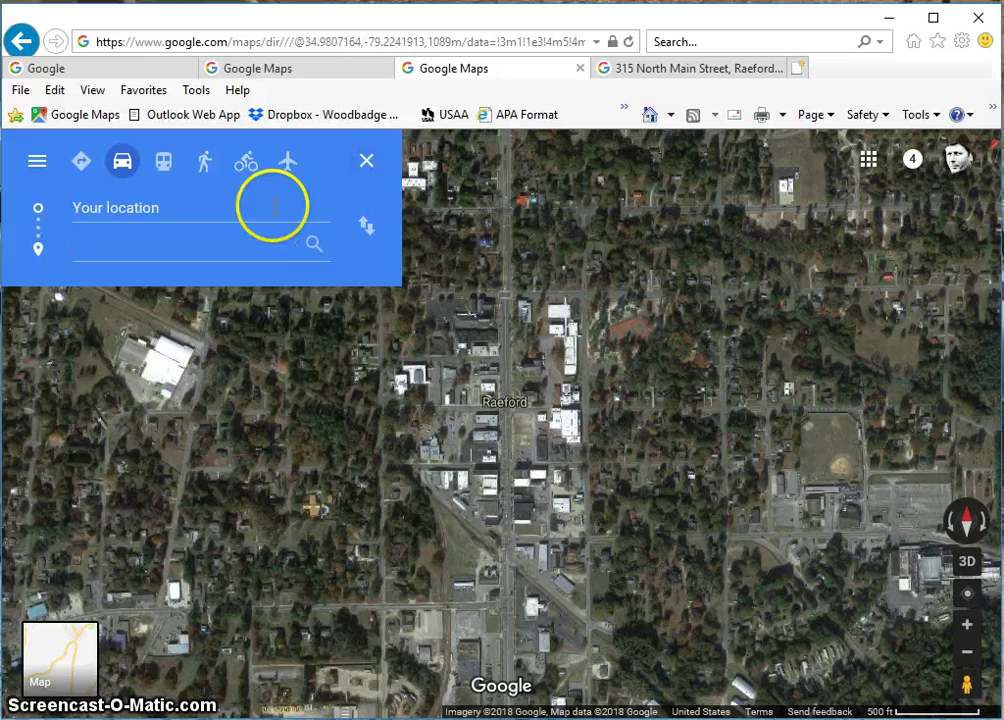
{"action": "left_click", "coordinate": [165, 207]}
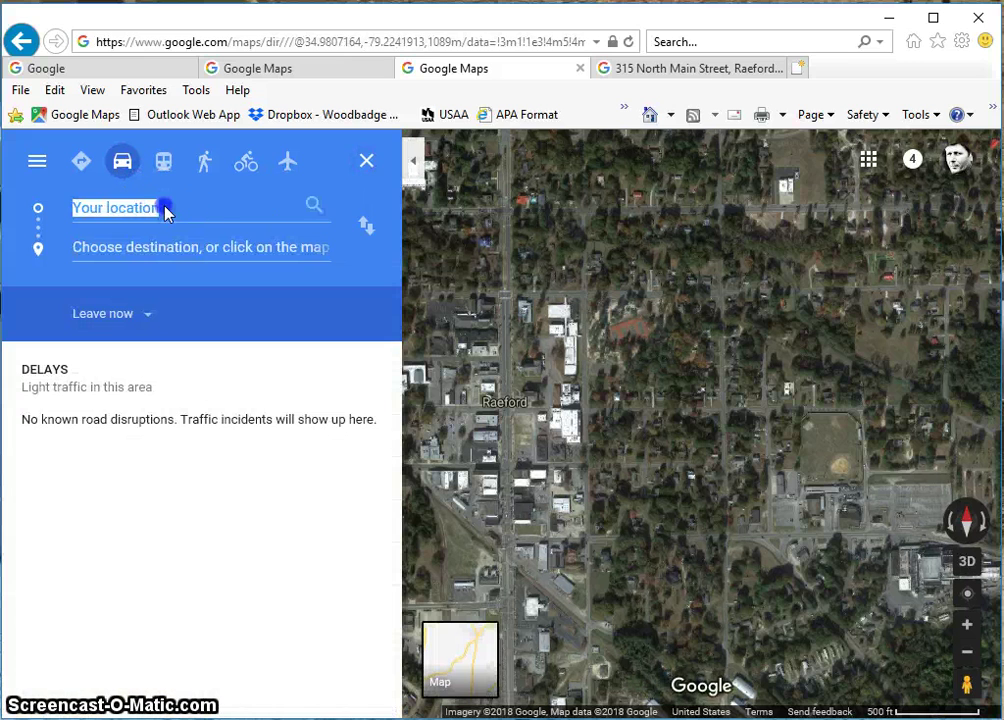
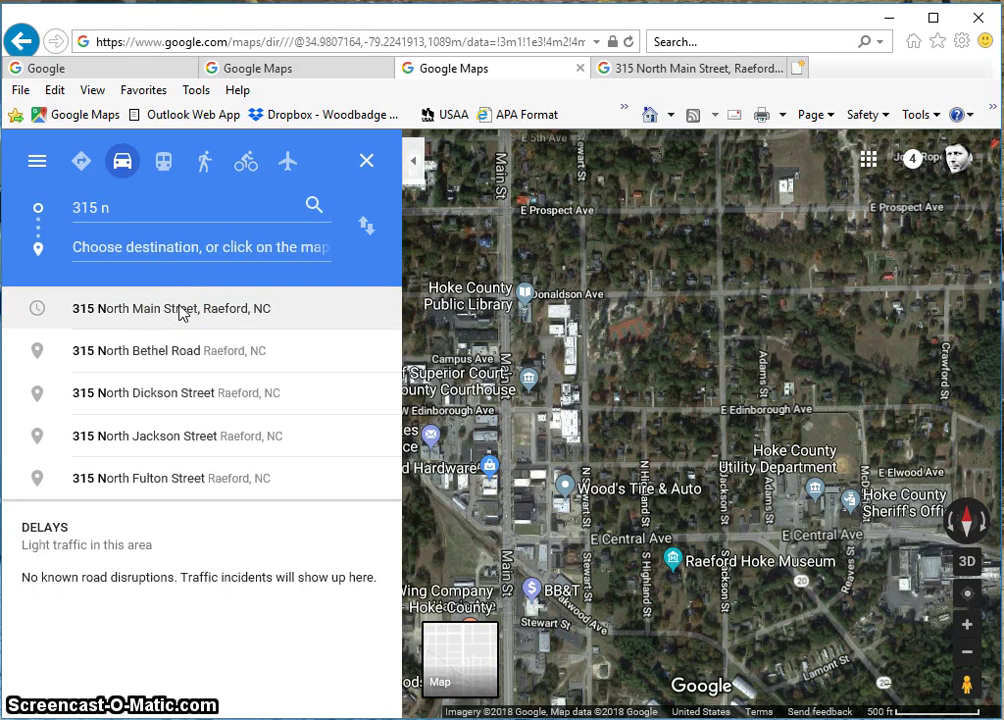
{"action": "left_click", "coordinate": [181, 310]}
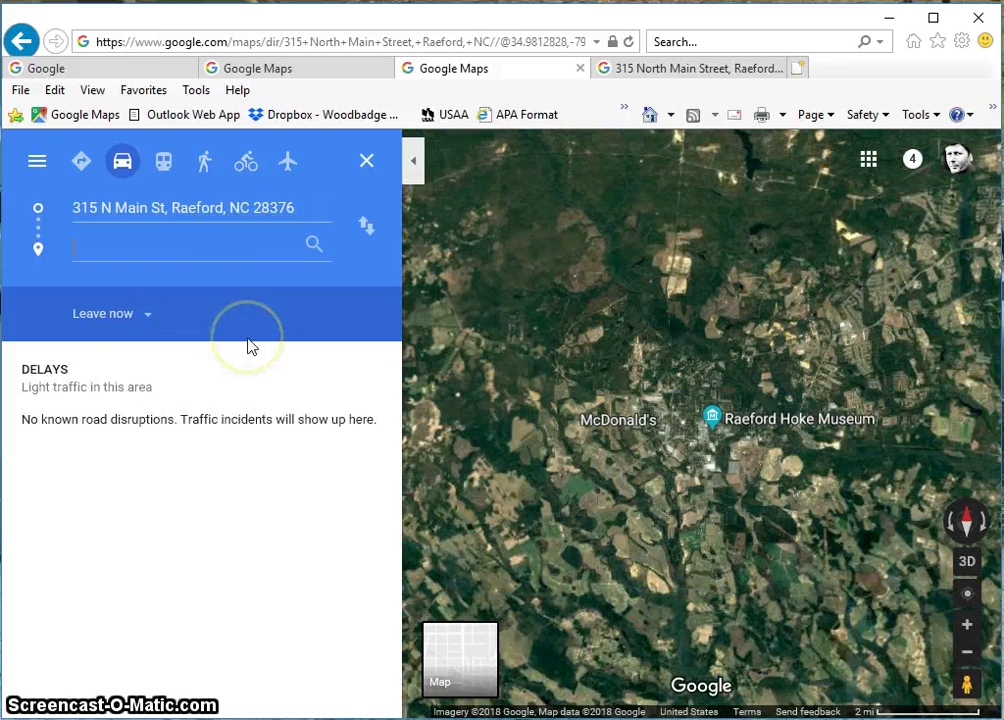
{"action": "left_click", "coordinate": [168, 264]}
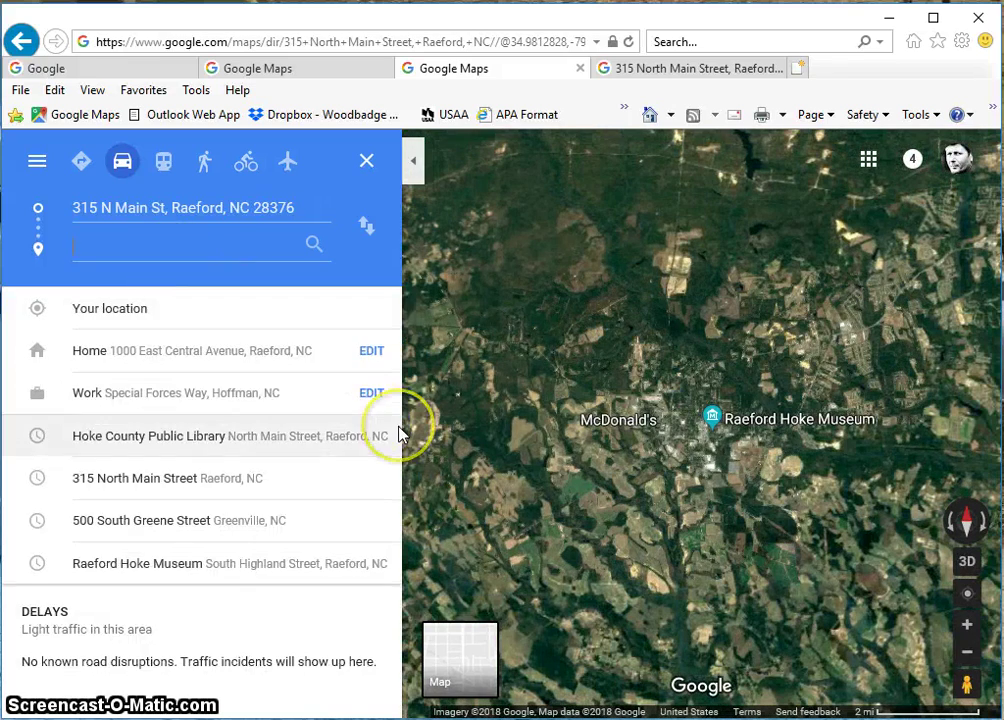
{"action": "left_click", "coordinate": [750, 425]}
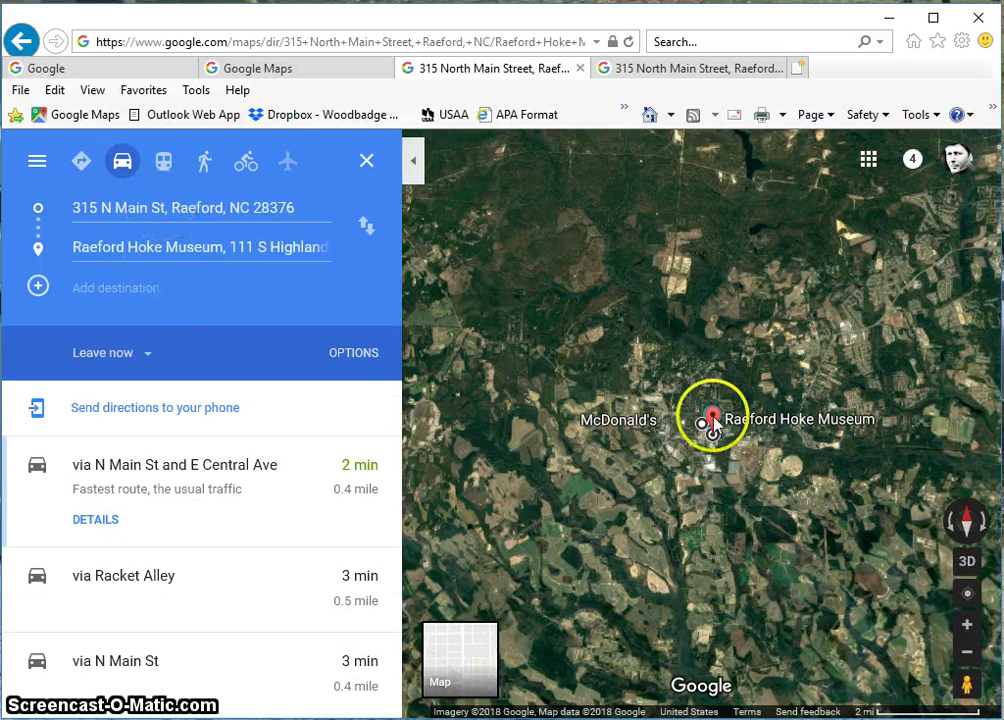
{"action": "left_click", "coordinate": [314, 247]}
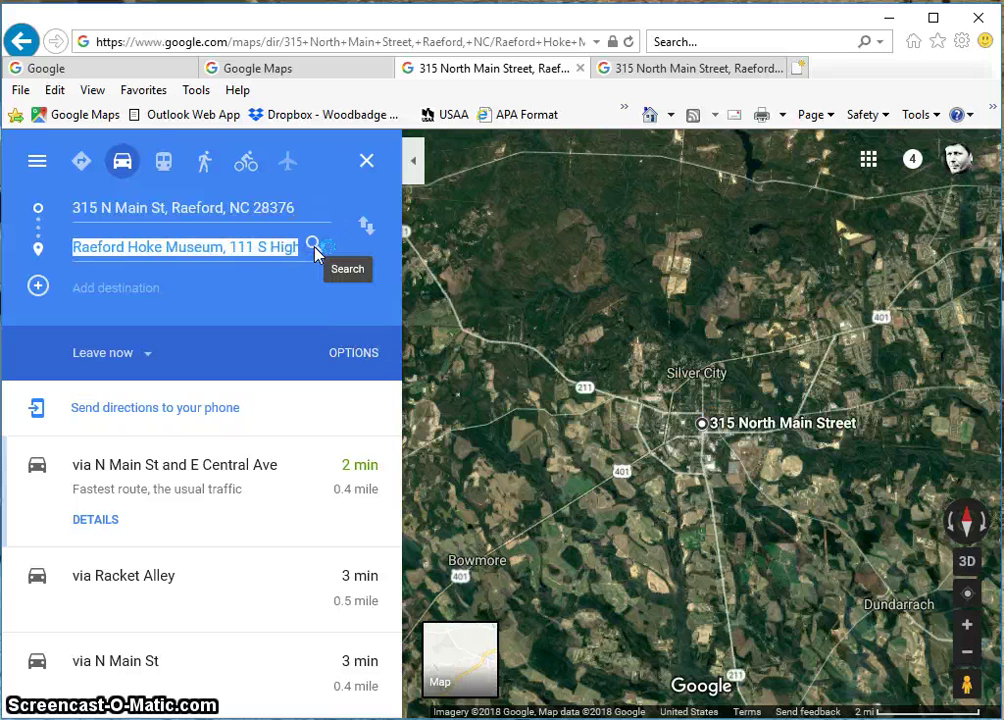
{"action": "type", "text": "5"}
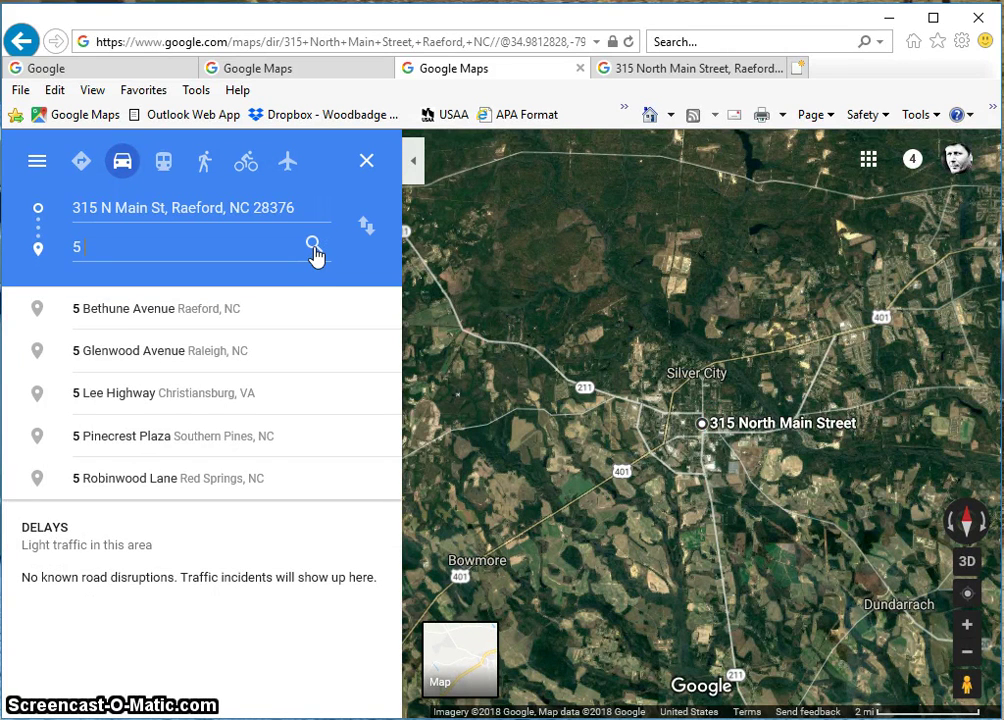
{"action": "type", "text": "00"}
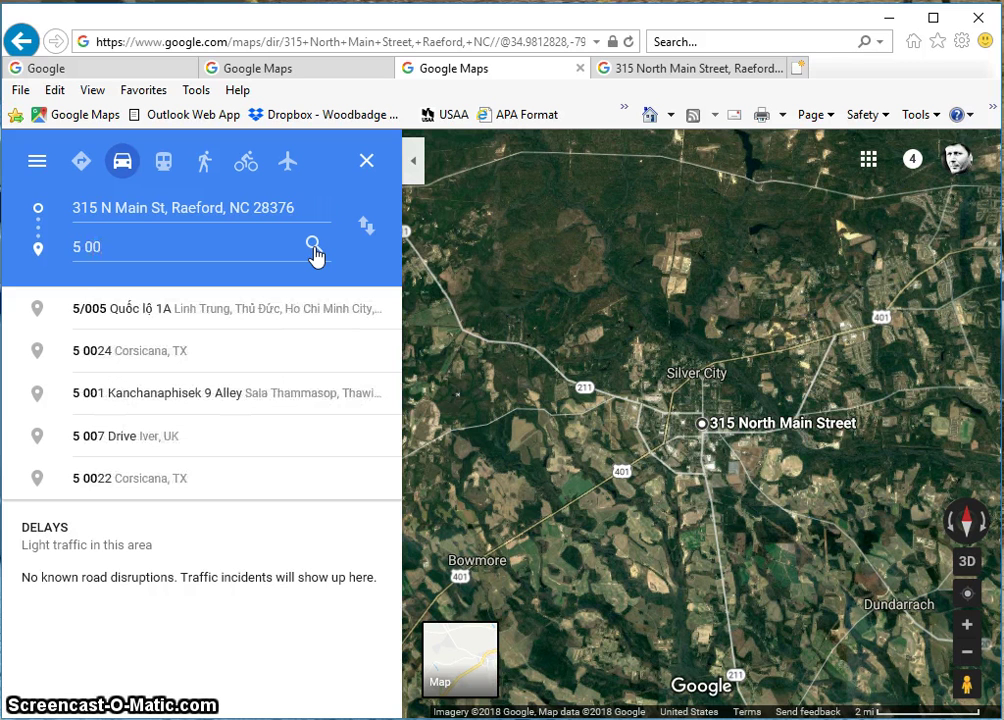
{"action": "key", "text": "BackSpace"}
{"action": "key", "text": "BackSpace"}
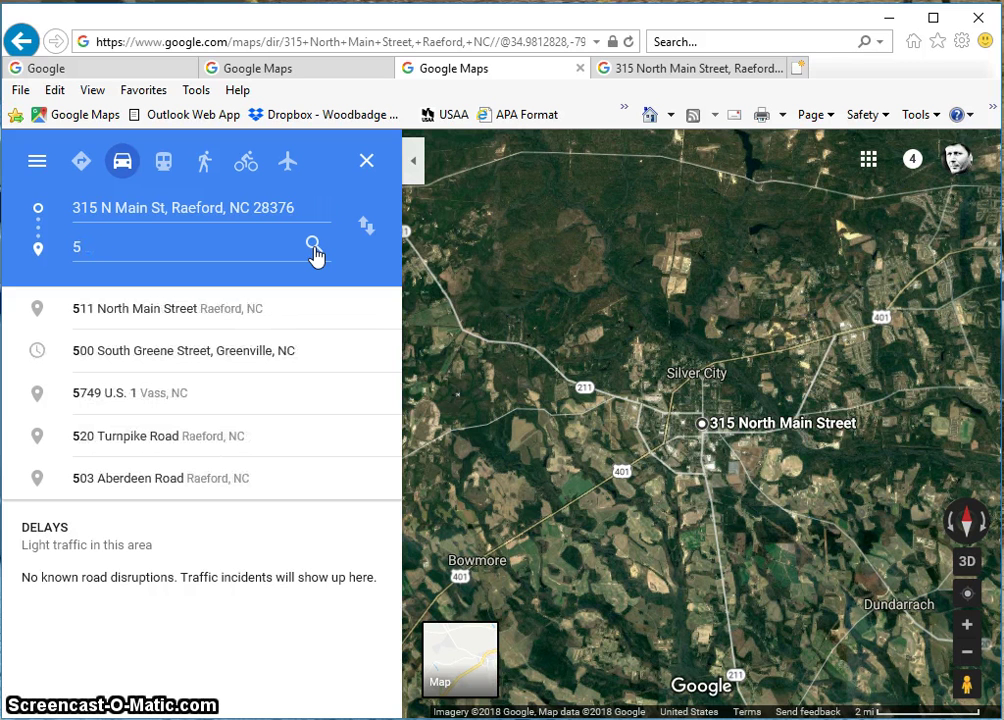
{"action": "type", "text": "00 s"}
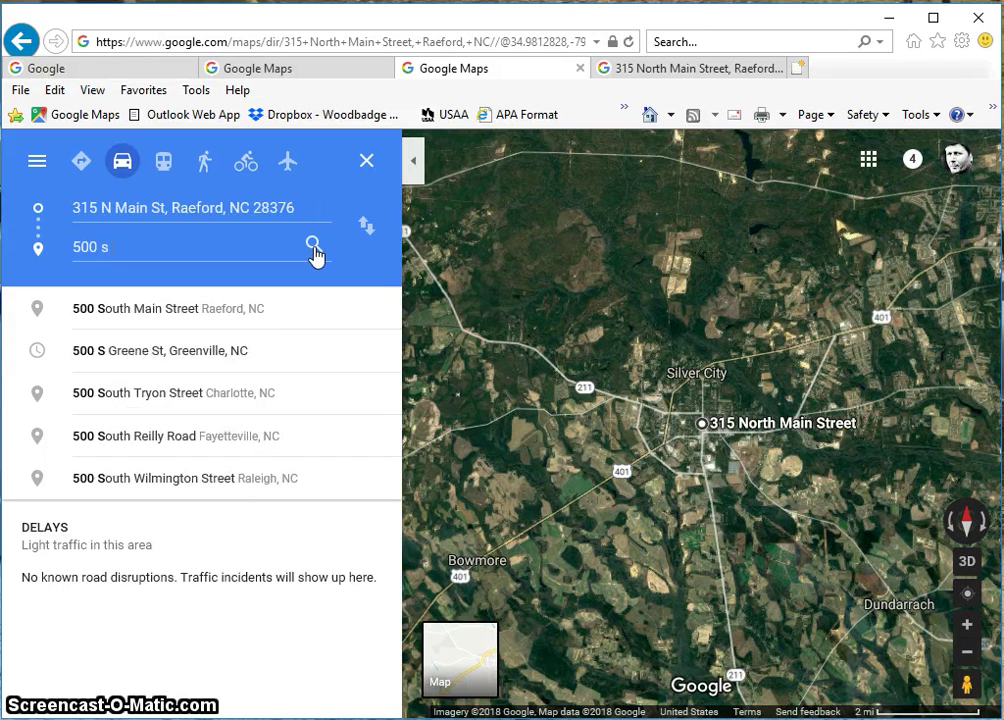
{"action": "left_click", "coordinate": [226, 358]}
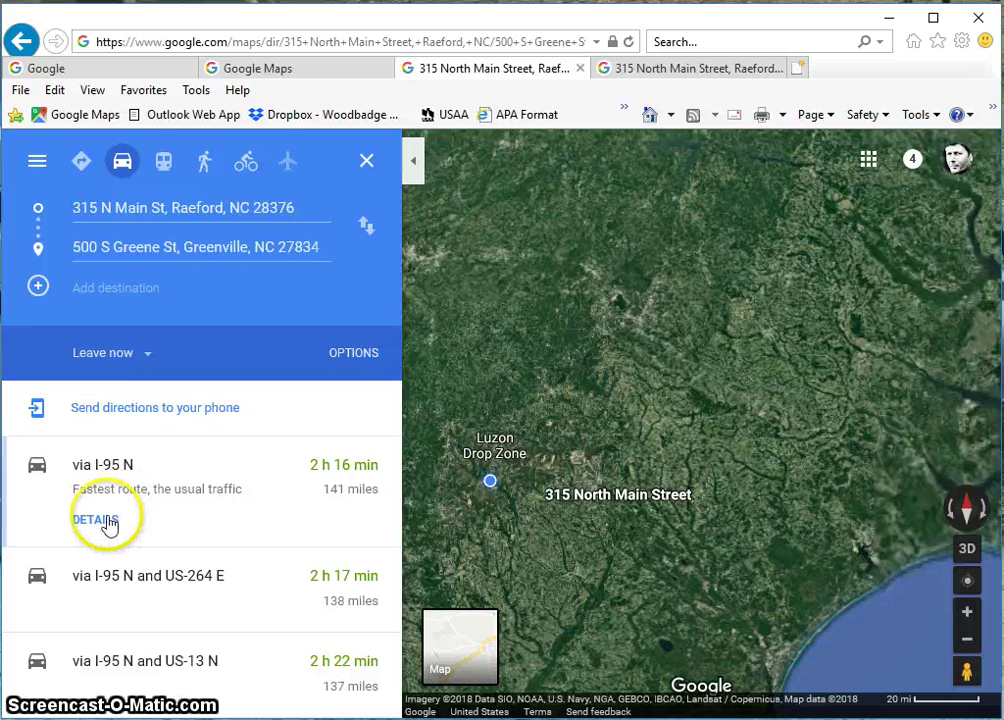
Show step-by-step directions for the 2 h 16 min, 141-mile route via I-95 N
{"action": "left_click", "coordinate": [101, 522]}
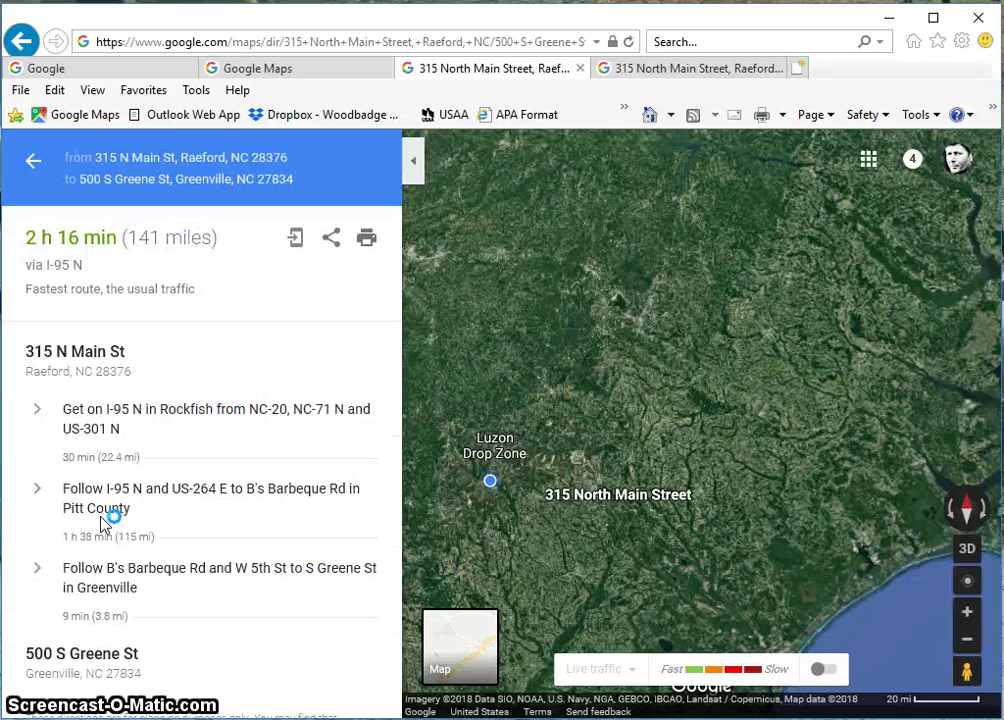
{"action": "left_click", "coordinate": [33, 160]}
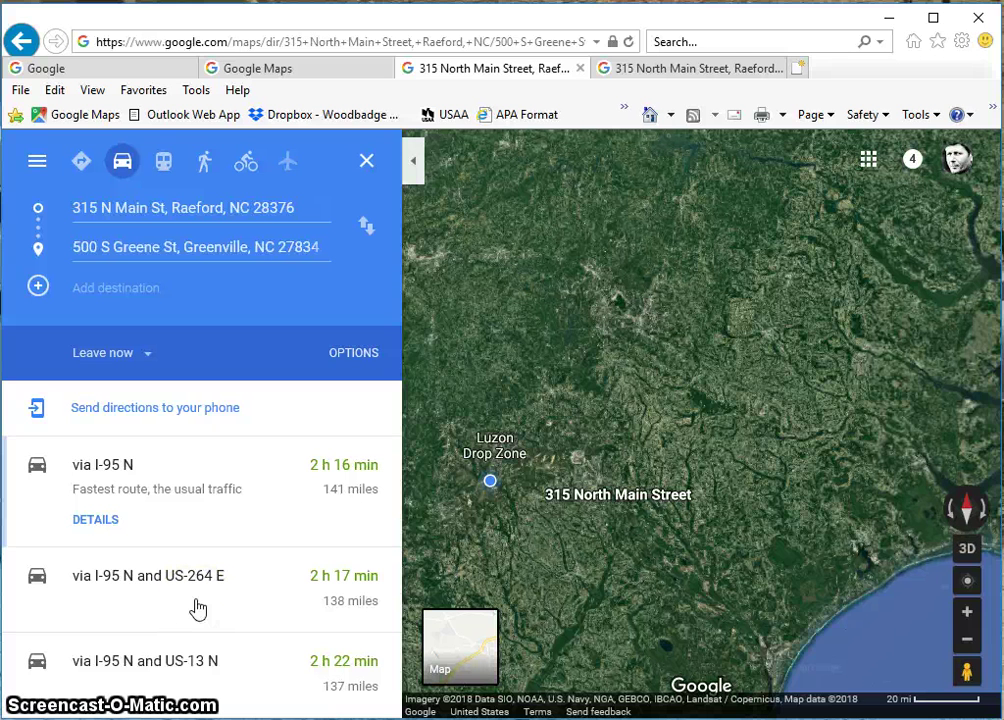
{"action": "left_click", "coordinate": [106, 524]}
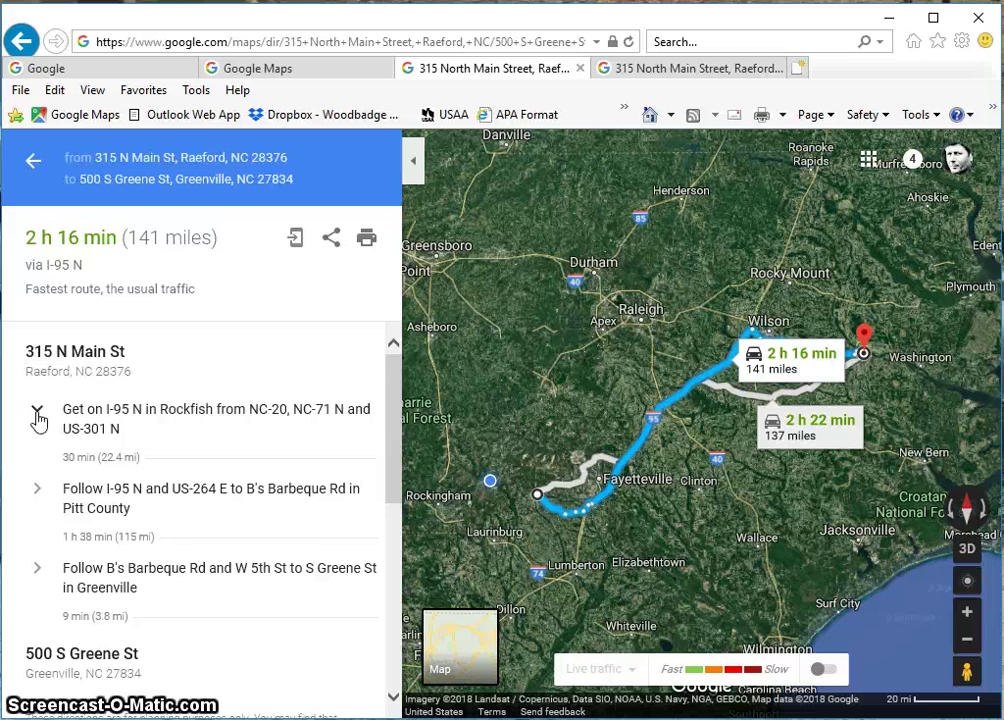
Expand the first leg's turns (US-301 N, Shipman Rd, NC-59 S) and zoom in near Fayetteville
{"action": "left_click", "coordinate": [38, 418]}
{"action": "scroll", "coordinate": [135, 525], "scroll_direction": "down", "scroll_amount": 1}
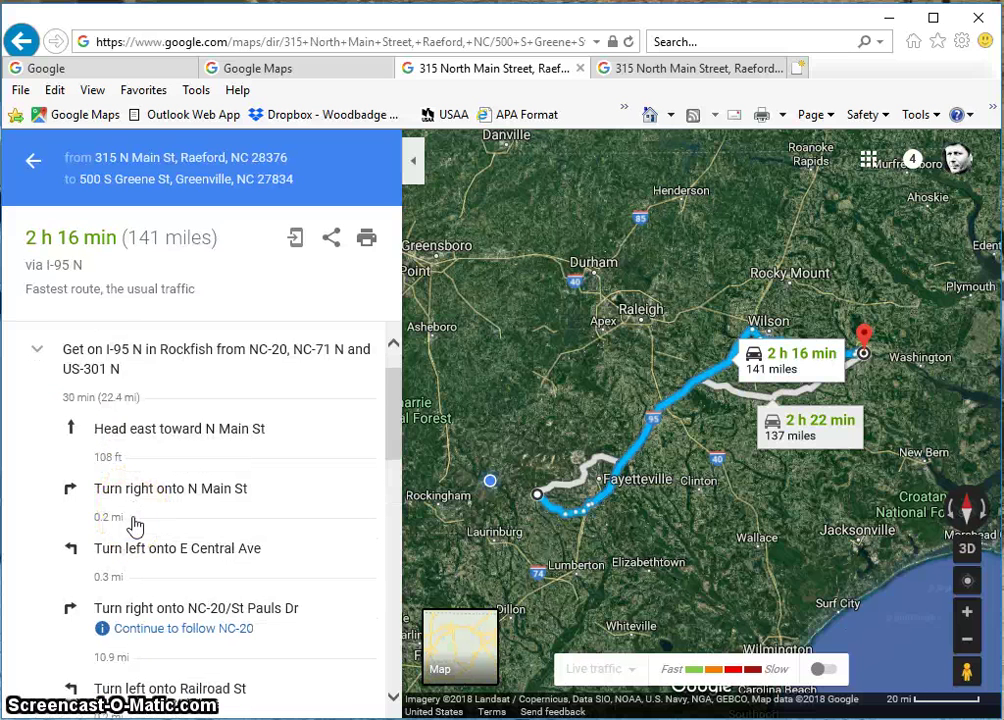
{"action": "scroll", "coordinate": [135, 525], "scroll_direction": "down", "scroll_amount": 2}
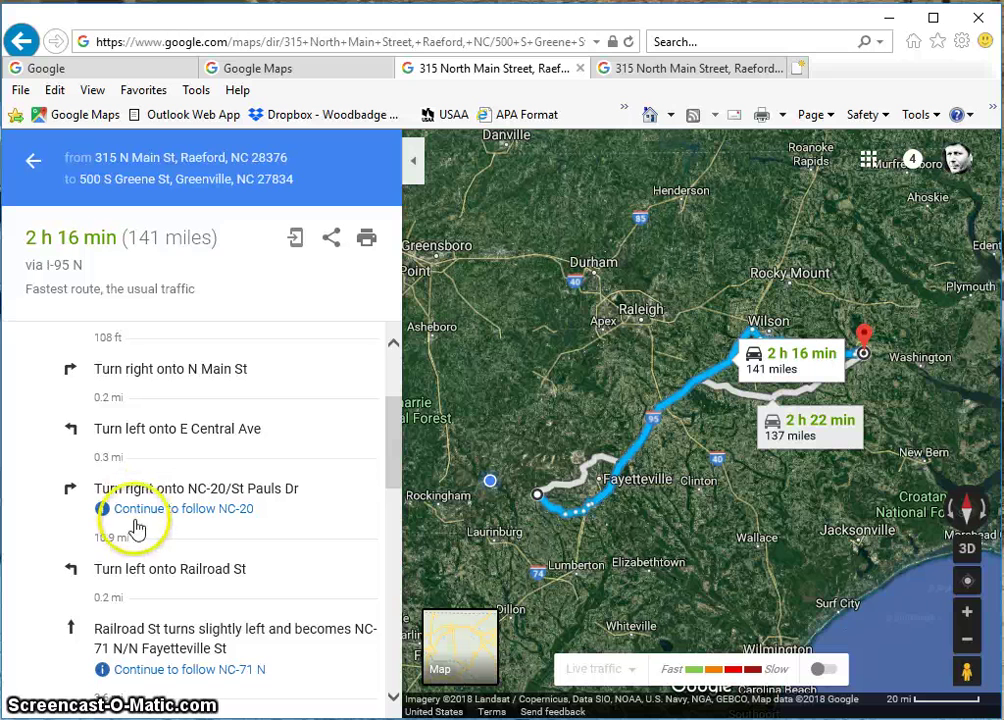
{"action": "scroll", "coordinate": [147, 640], "scroll_direction": "down", "scroll_amount": 2}
{"action": "scroll", "coordinate": [157, 620], "scroll_direction": "down", "scroll_amount": 3}
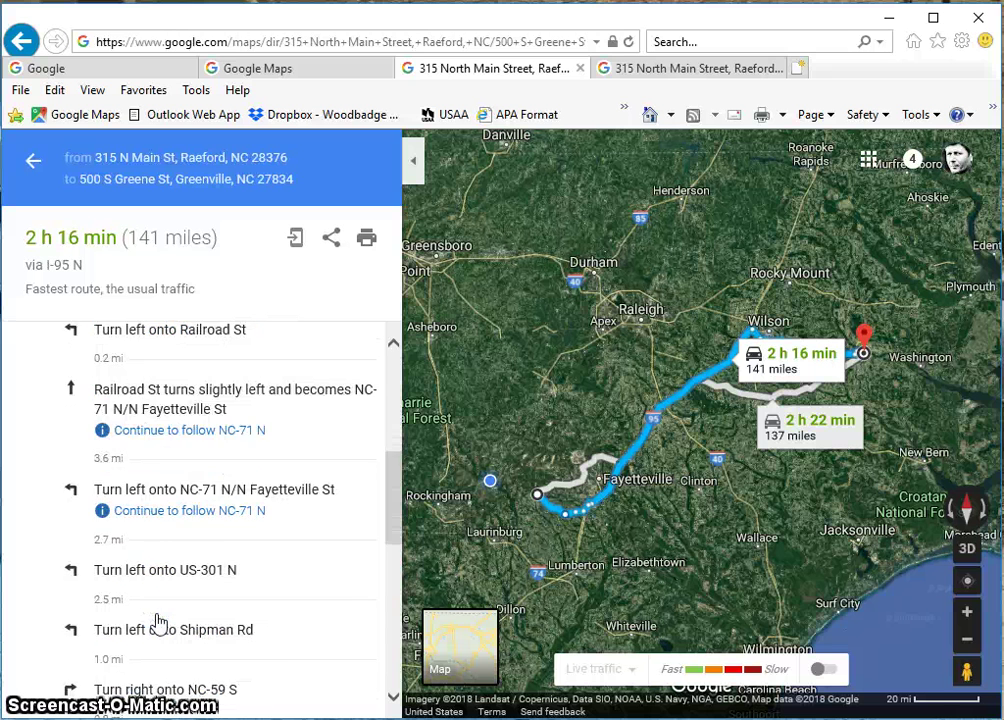
{"action": "left_click", "coordinate": [213, 605]}
{"action": "scroll", "coordinate": [222, 562], "scroll_direction": "up", "scroll_amount": 8}
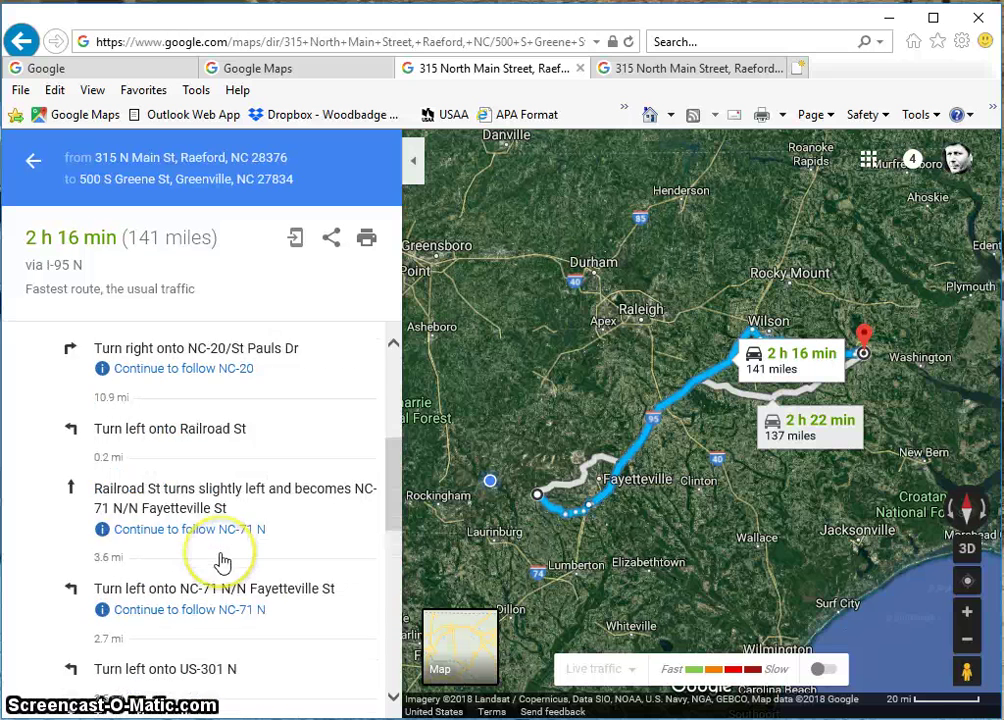
{"action": "scroll", "coordinate": [222, 562], "scroll_direction": "down", "scroll_amount": 9}
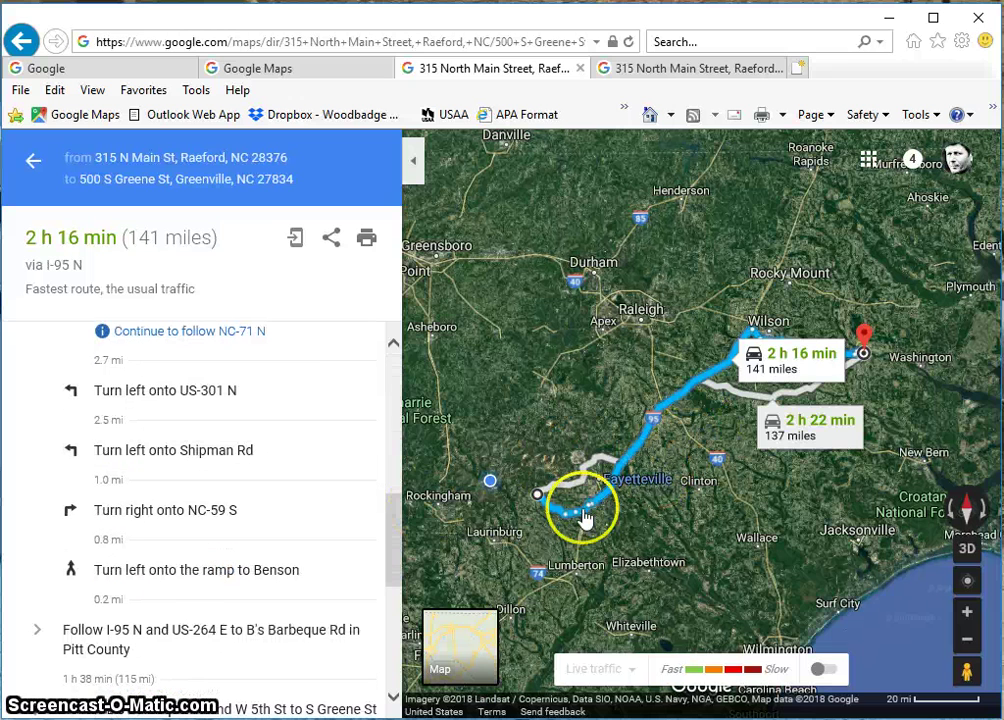
{"action": "scroll", "coordinate": [610, 495], "scroll_direction": "up", "scroll_amount": 1}
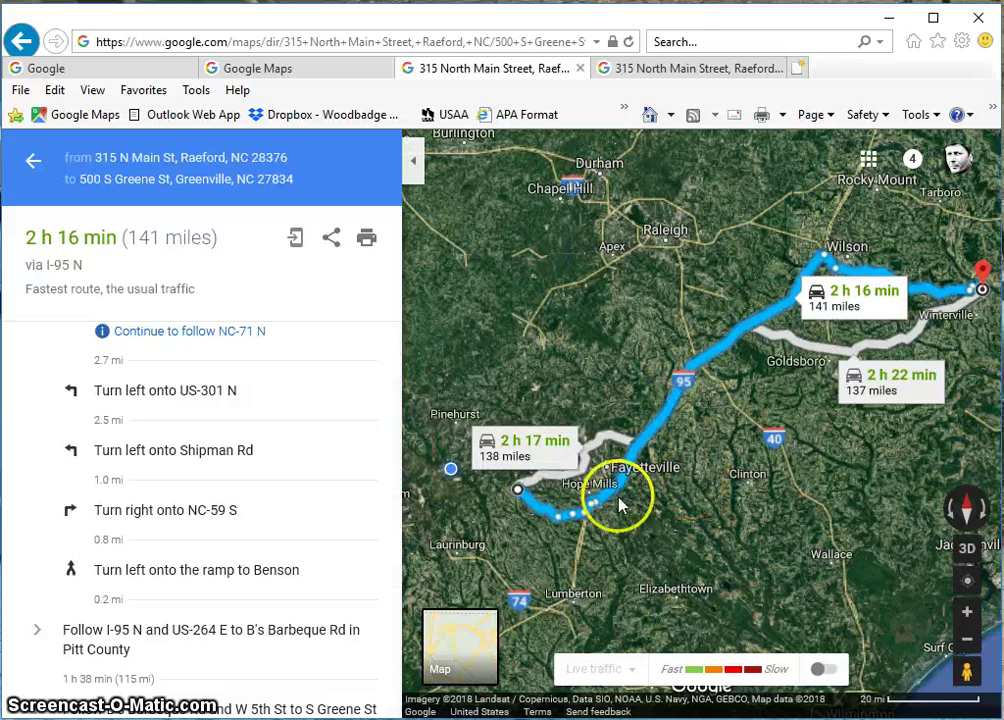
{"action": "scroll", "coordinate": [590, 492], "scroll_direction": "up", "scroll_amount": 2}
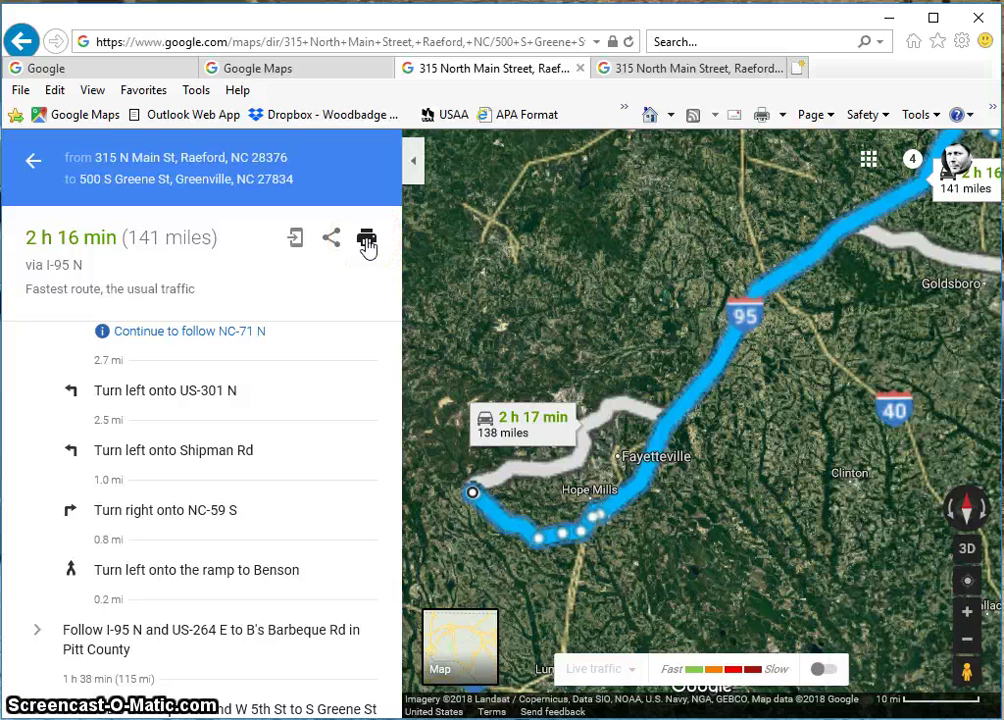
Open the printable Raeford-to-Greenville directions and scroll through its route map and turns
{"action": "left_click", "coordinate": [367, 240]}
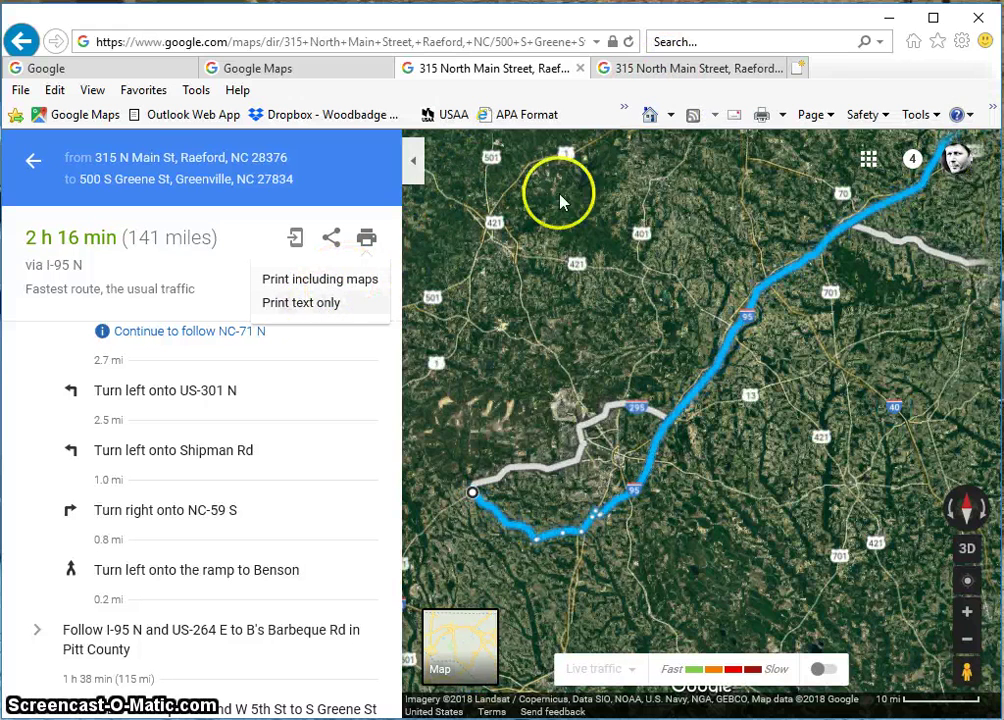
{"action": "left_click", "coordinate": [662, 70]}
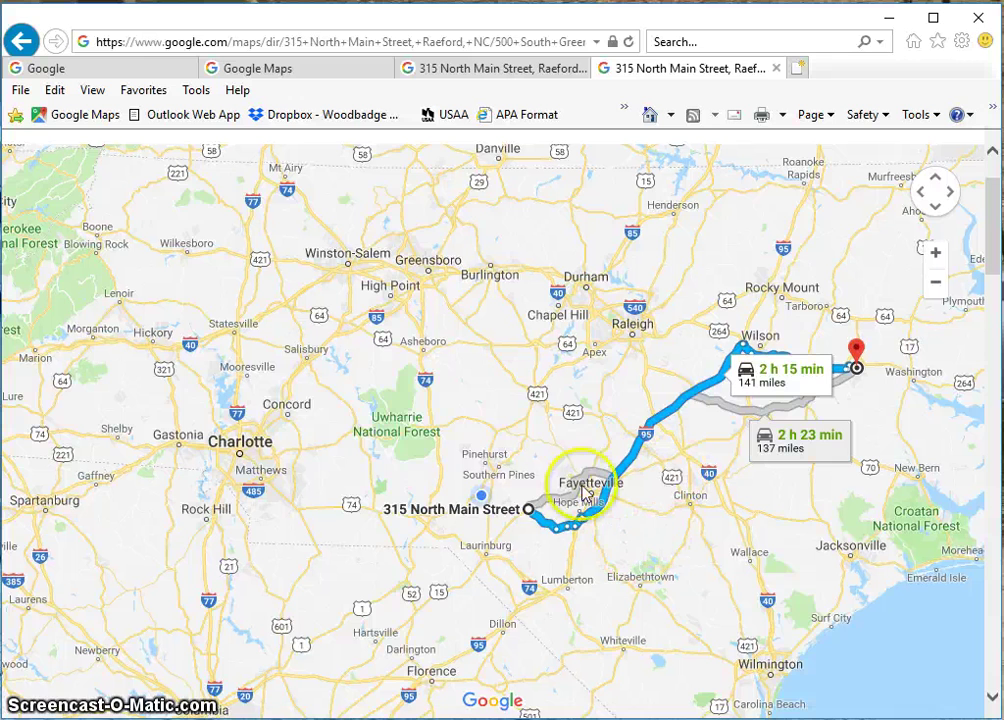
{"action": "scroll", "coordinate": [695, 511], "scroll_direction": "down", "scroll_amount": 1}
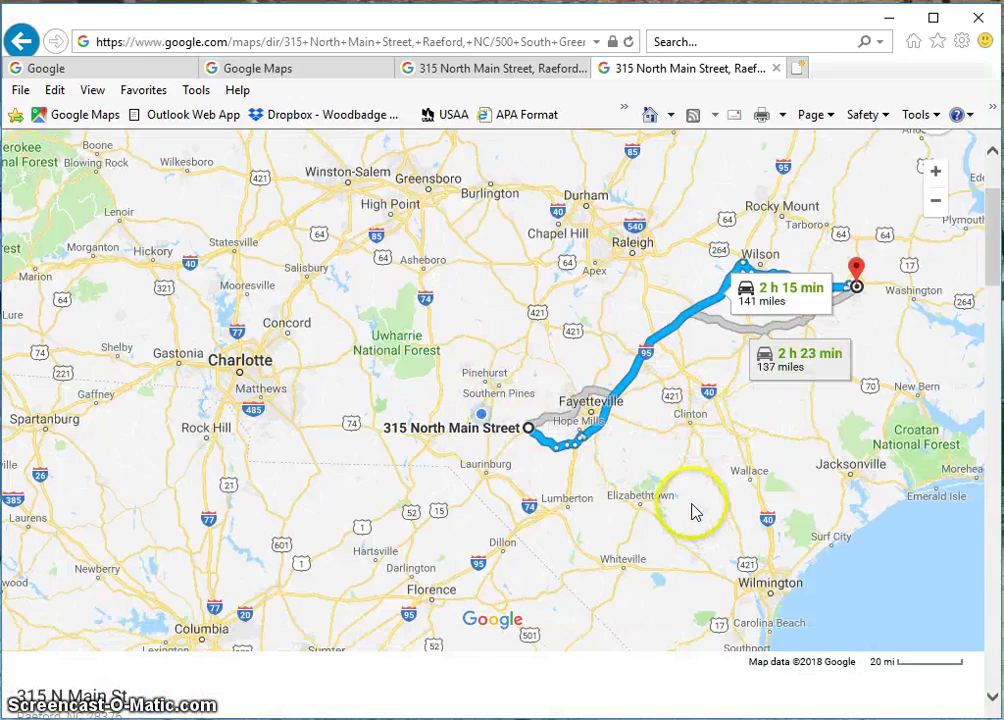
{"action": "scroll", "coordinate": [695, 511], "scroll_direction": "down", "scroll_amount": 5}
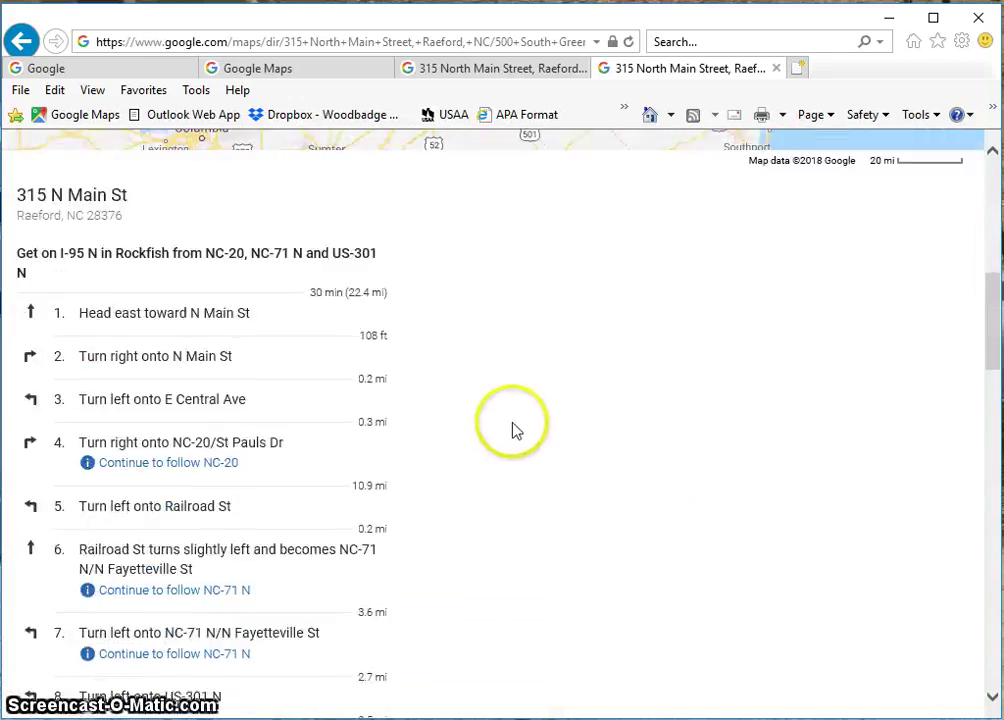
{"action": "scroll", "coordinate": [320, 283], "scroll_direction": "down", "scroll_amount": 1}
{"action": "scroll", "coordinate": [224, 209], "scroll_direction": "up", "scroll_amount": 2}
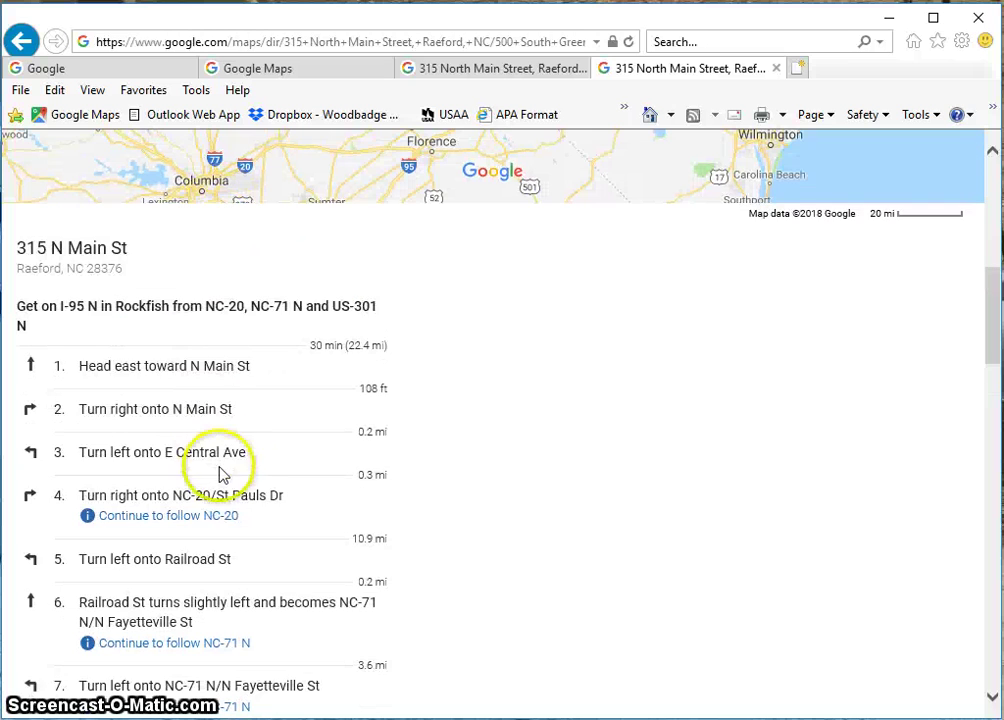
{"action": "scroll", "coordinate": [621, 372], "scroll_direction": "up", "scroll_amount": 5}
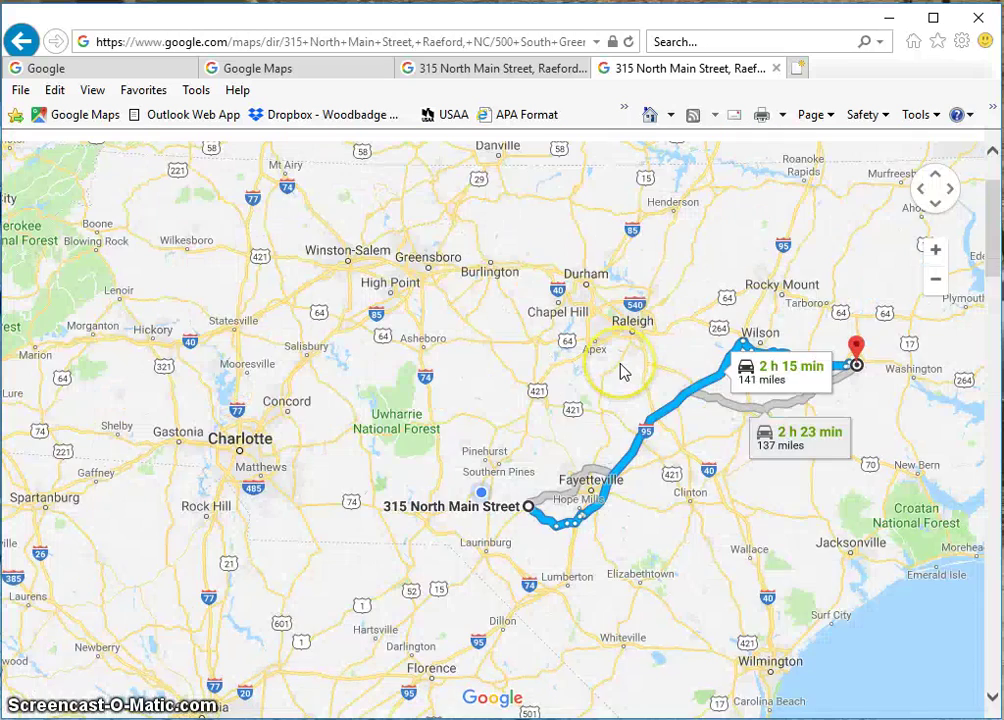
{"action": "scroll", "coordinate": [621, 372], "scroll_direction": "up", "scroll_amount": 1}
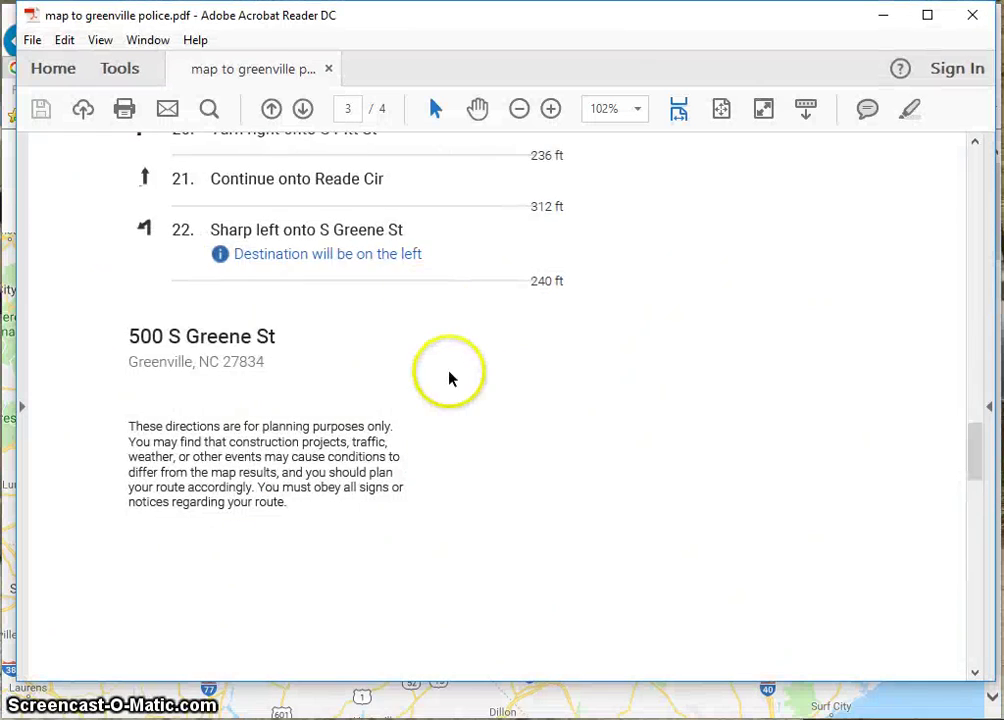
Scroll through 'map to greenville police.pdf' route map and numbered turns, then close Acrobat Reader
{"action": "scroll", "coordinate": [448, 375], "scroll_direction": "up", "scroll_amount": 3}
{"action": "scroll", "coordinate": [449, 371], "scroll_direction": "up", "scroll_amount": 15}
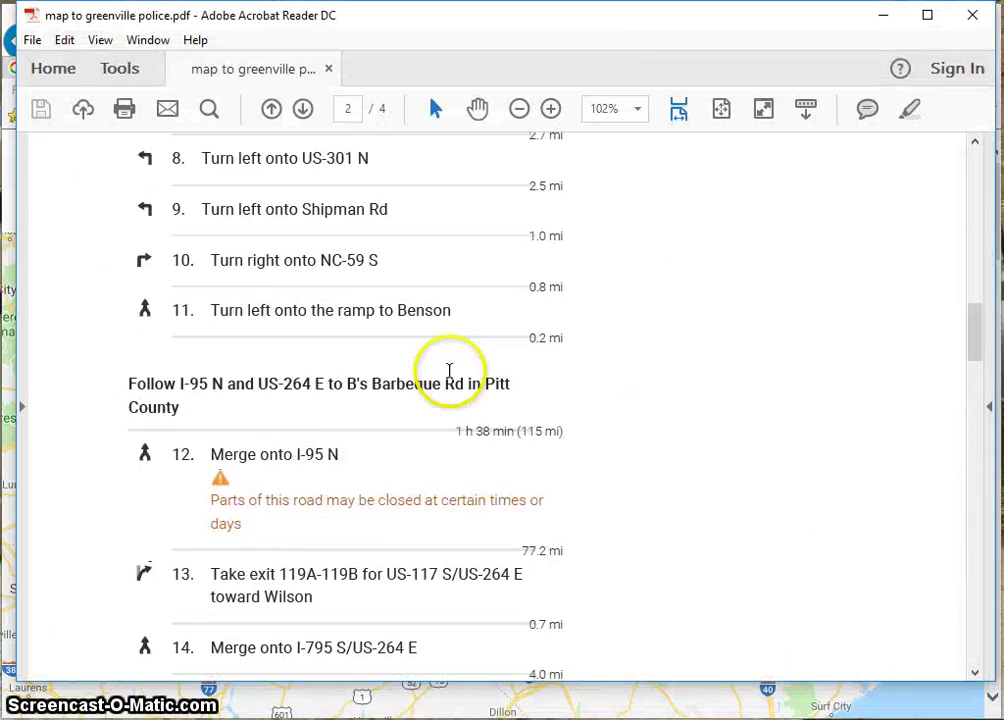
{"action": "scroll", "coordinate": [449, 371], "scroll_direction": "up", "scroll_amount": 15}
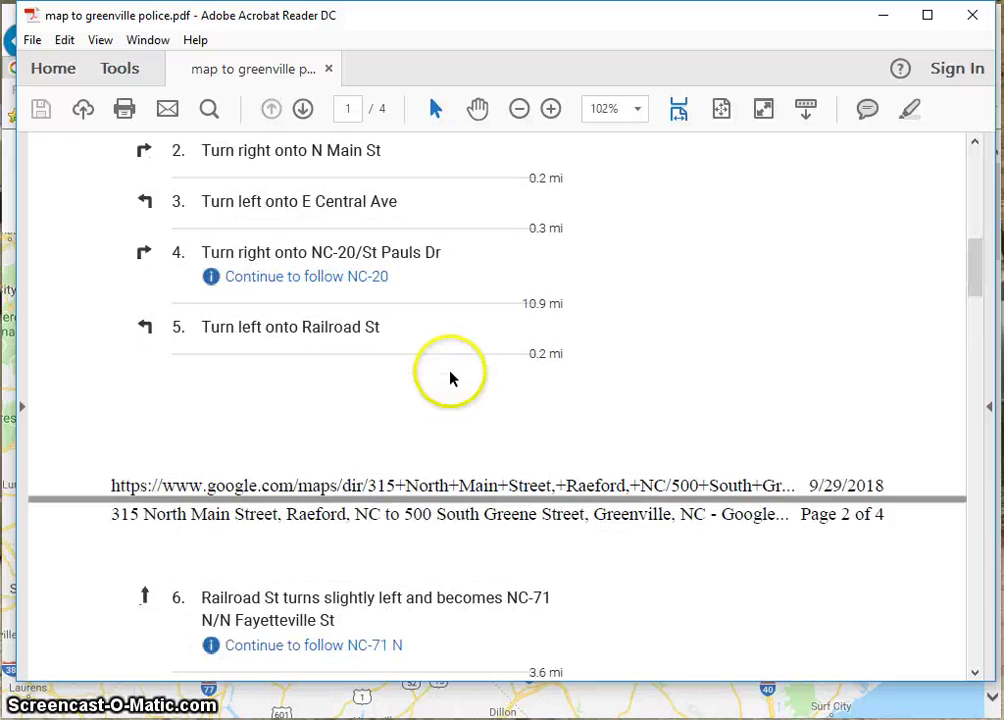
{"action": "scroll", "coordinate": [535, 437], "scroll_direction": "down", "scroll_amount": 8}
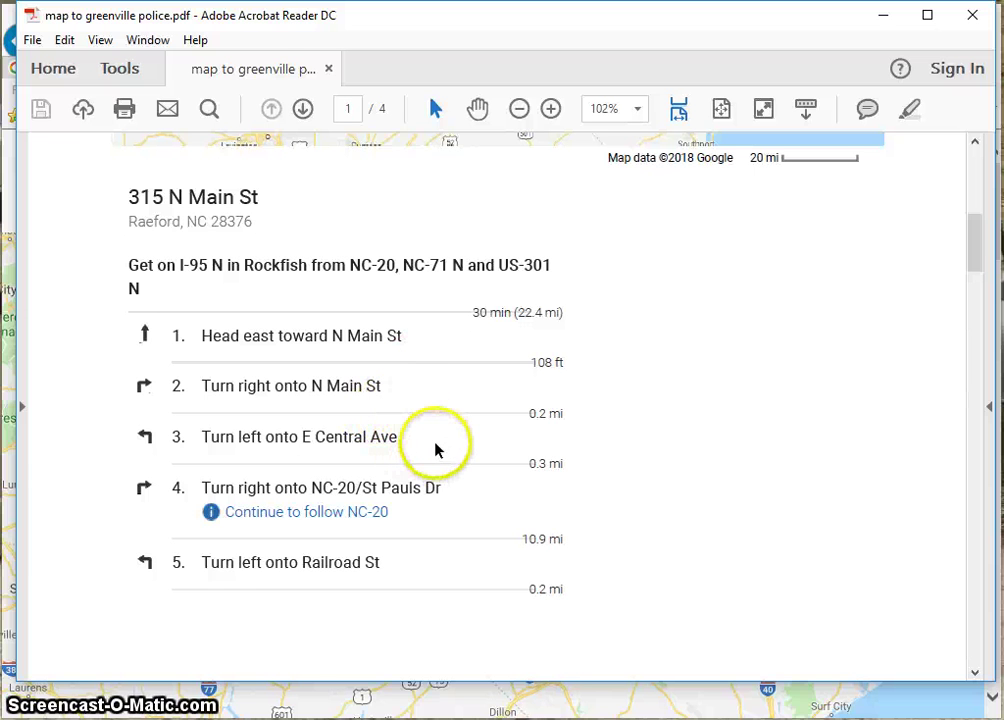
{"action": "scroll", "coordinate": [434, 450], "scroll_direction": "down", "scroll_amount": 1}
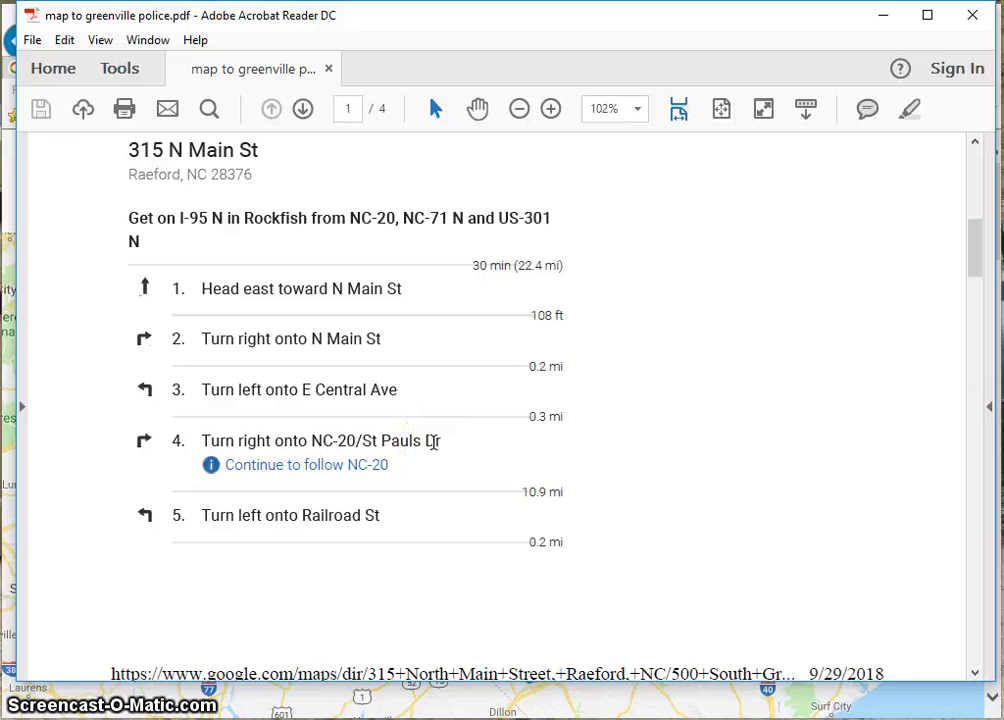
{"action": "scroll", "coordinate": [434, 442], "scroll_direction": "up", "scroll_amount": 6}
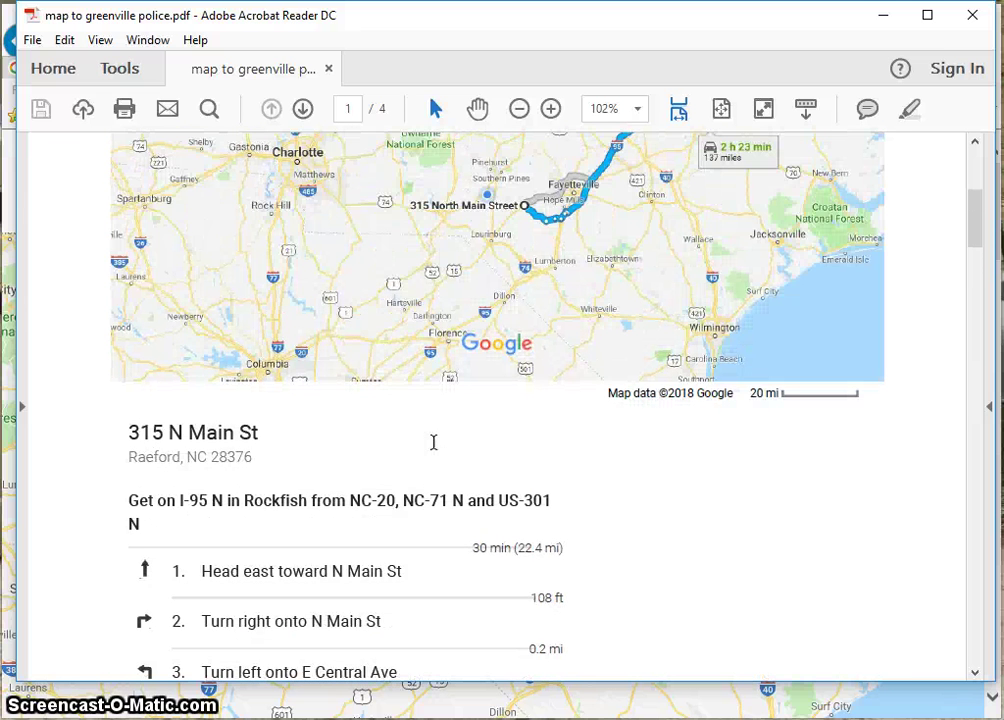
{"action": "scroll", "coordinate": [434, 442], "scroll_direction": "up", "scroll_amount": 5}
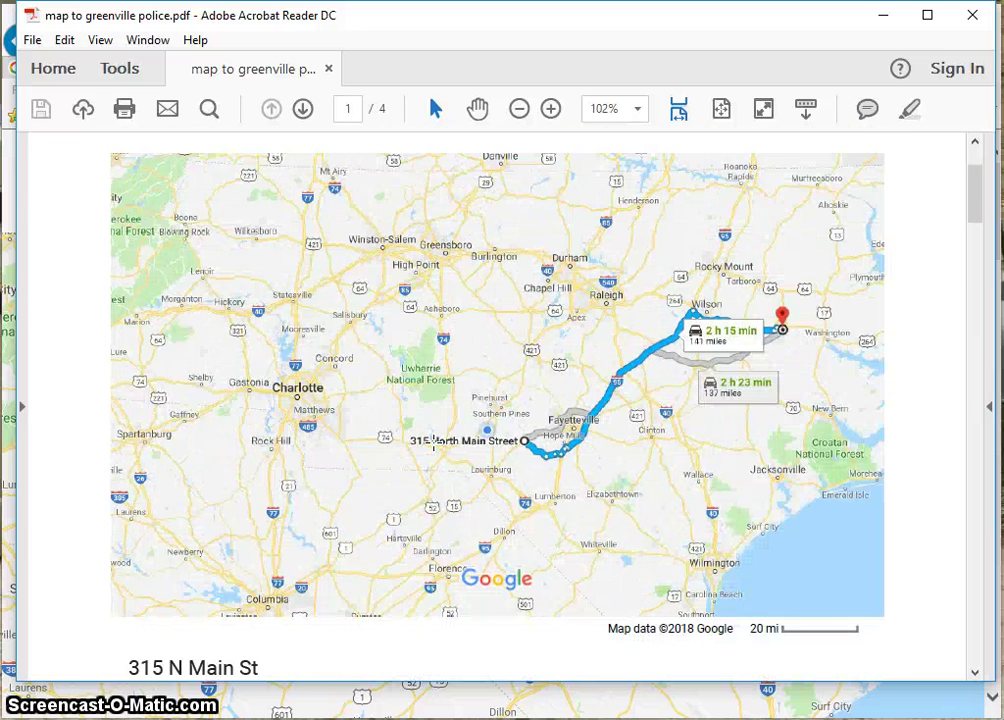
{"action": "scroll", "coordinate": [434, 442], "scroll_direction": "down", "scroll_amount": 11}
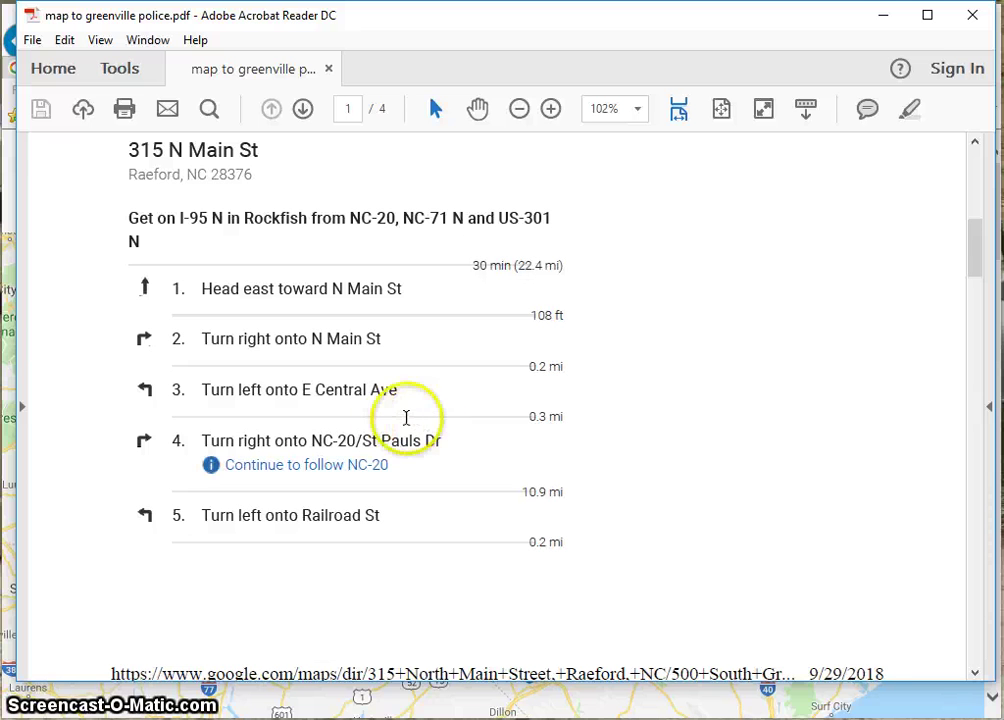
{"action": "scroll", "coordinate": [390, 432], "scroll_direction": "up", "scroll_amount": 7}
{"action": "scroll", "coordinate": [390, 430], "scroll_direction": "up", "scroll_amount": 4}
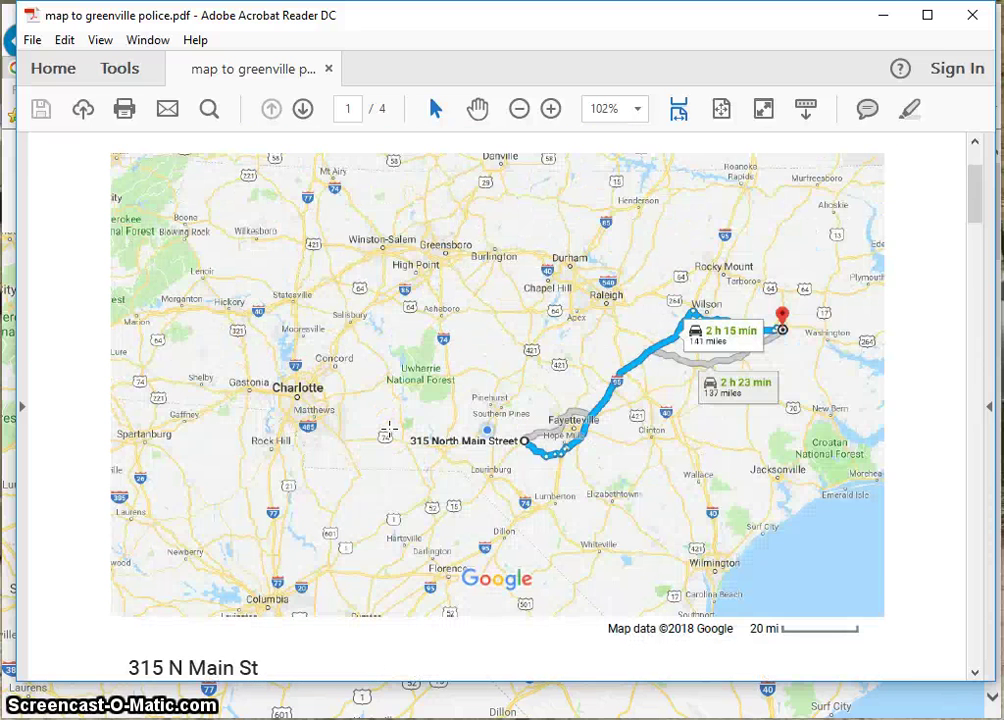
{"action": "scroll", "coordinate": [390, 430], "scroll_direction": "down", "scroll_amount": 2}
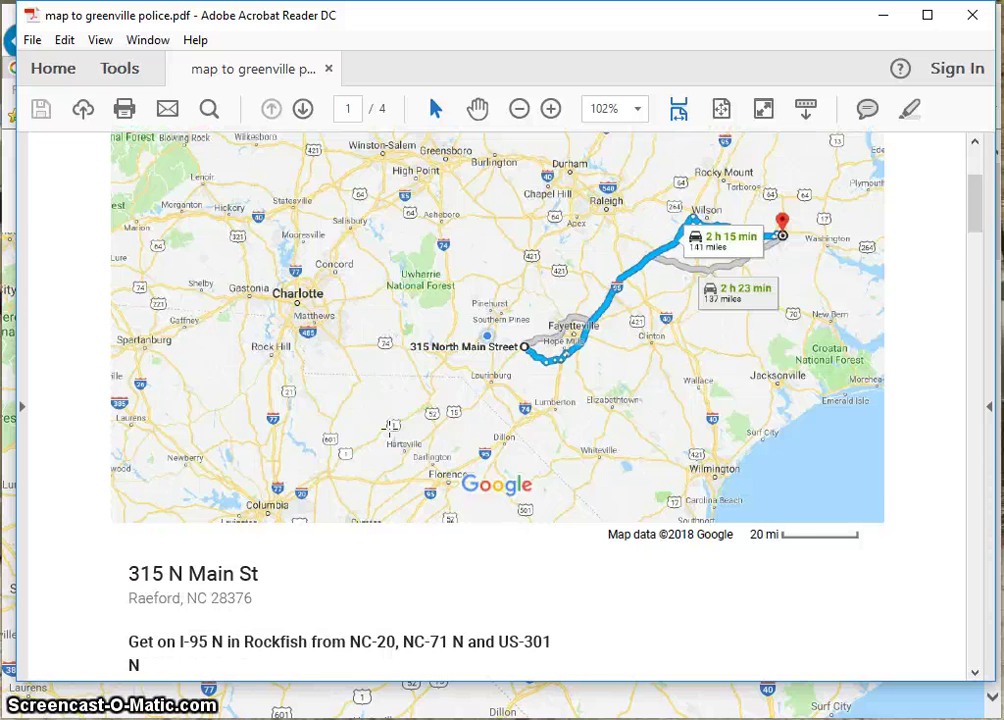
{"action": "scroll", "coordinate": [390, 430], "scroll_direction": "down", "scroll_amount": 3}
{"action": "scroll", "coordinate": [391, 436], "scroll_direction": "down", "scroll_amount": 4}
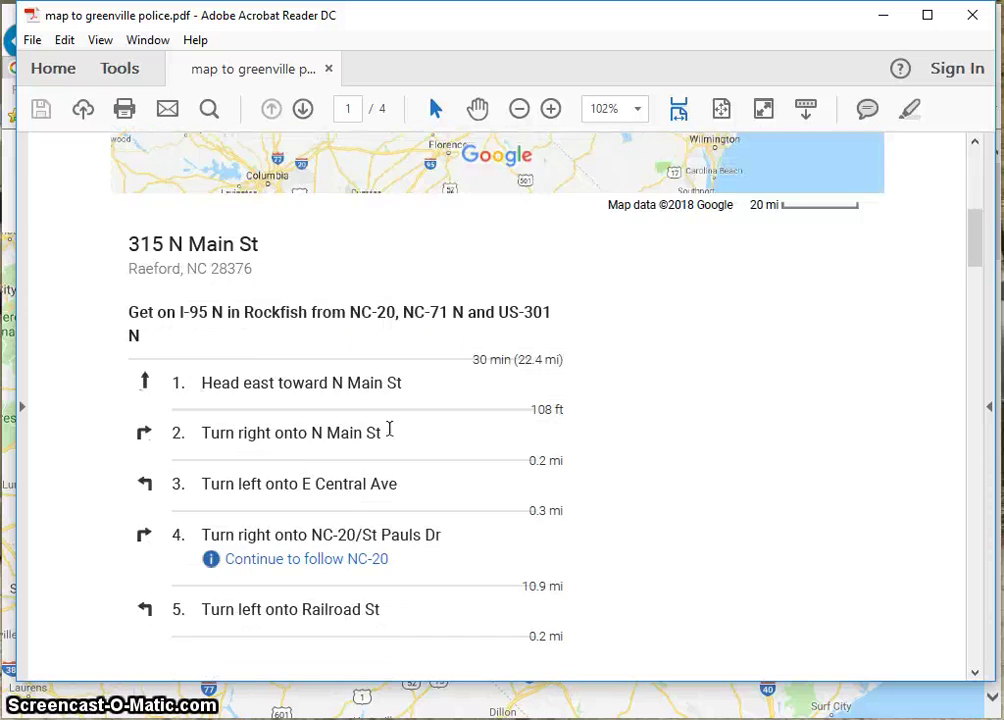
{"action": "scroll", "coordinate": [390, 429], "scroll_direction": "down", "scroll_amount": 2}
{"action": "scroll", "coordinate": [391, 436], "scroll_direction": "down", "scroll_amount": 4}
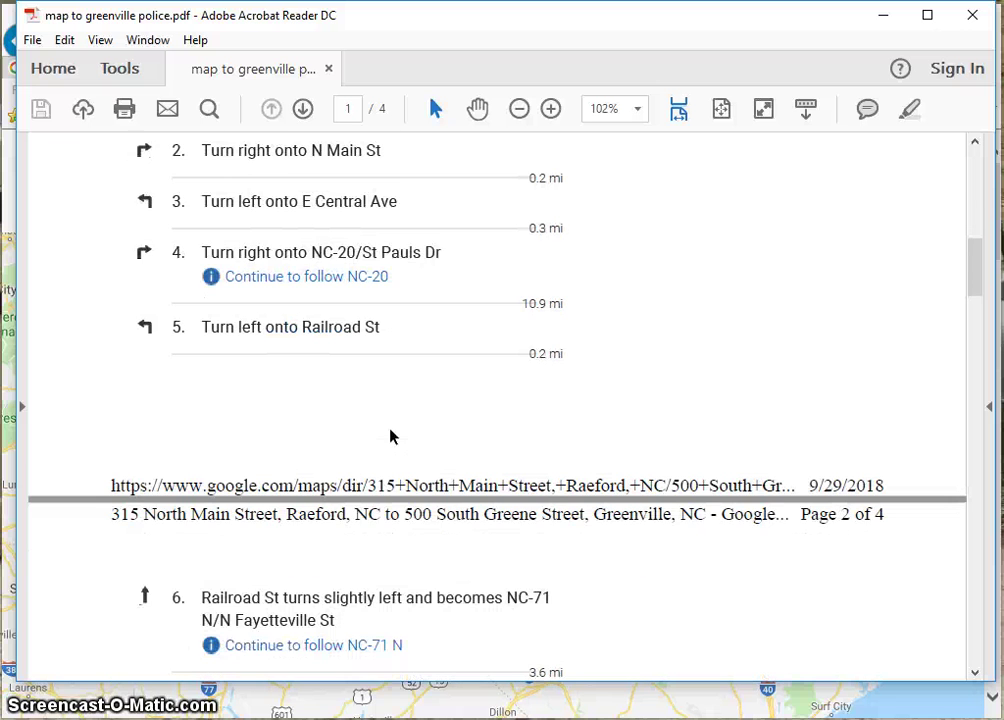
{"action": "scroll", "coordinate": [390, 436], "scroll_direction": "down", "scroll_amount": 5}
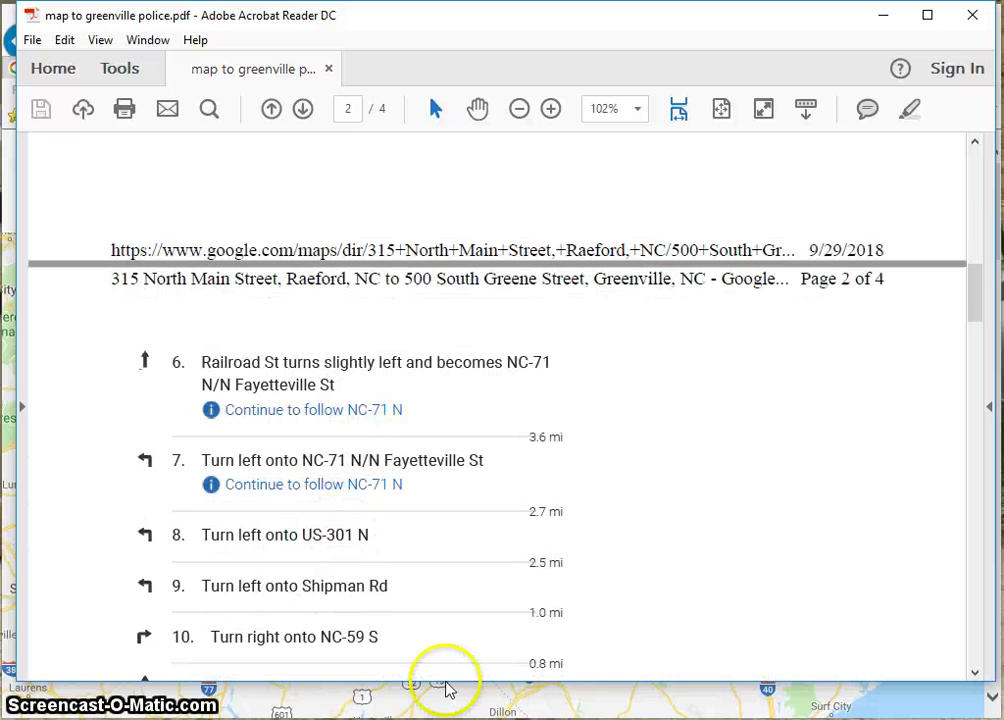
{"action": "left_click", "coordinate": [973, 16]}
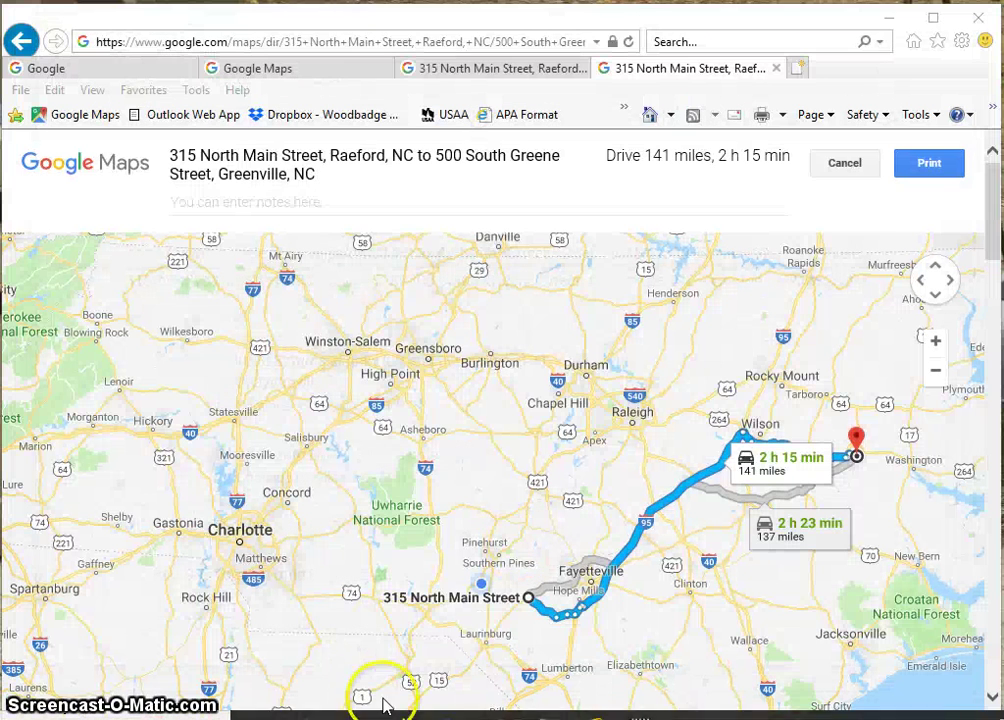